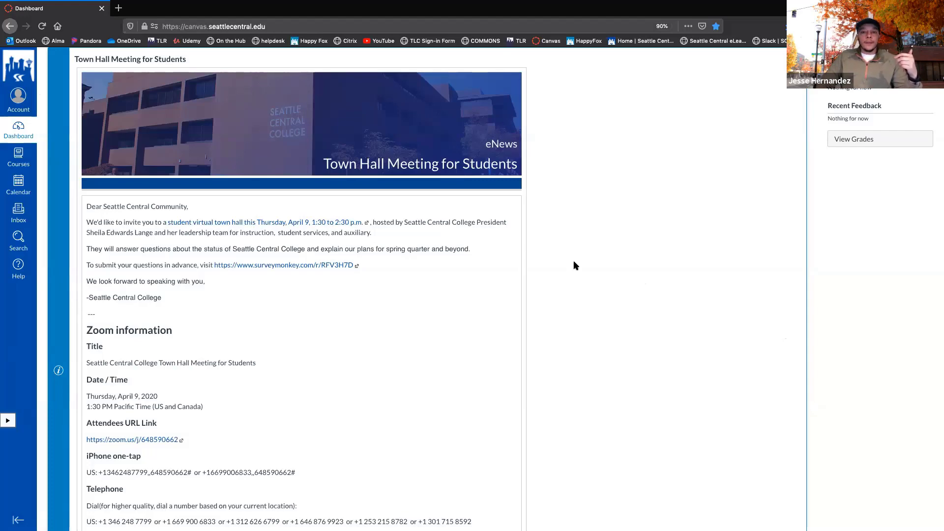
- Look through the Town Hall Meeting for Students announcement and the course area beneath it on the dashboard
{"action": "scroll", "coordinate": [575, 263], "scroll_direction": "down", "scroll_amount": 2}
{"action": "scroll", "coordinate": [574, 261], "scroll_direction": "down", "scroll_amount": 10}
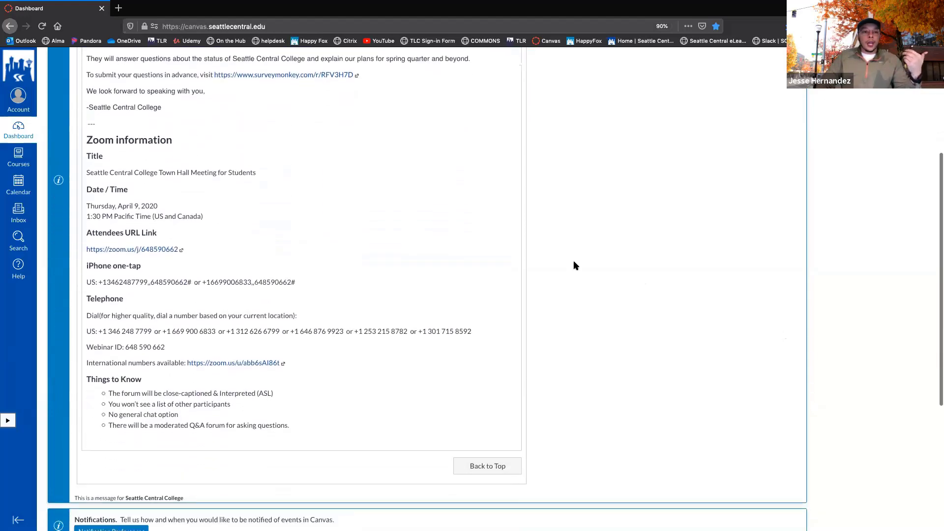
{"action": "scroll", "coordinate": [575, 265], "scroll_direction": "down", "scroll_amount": 1}
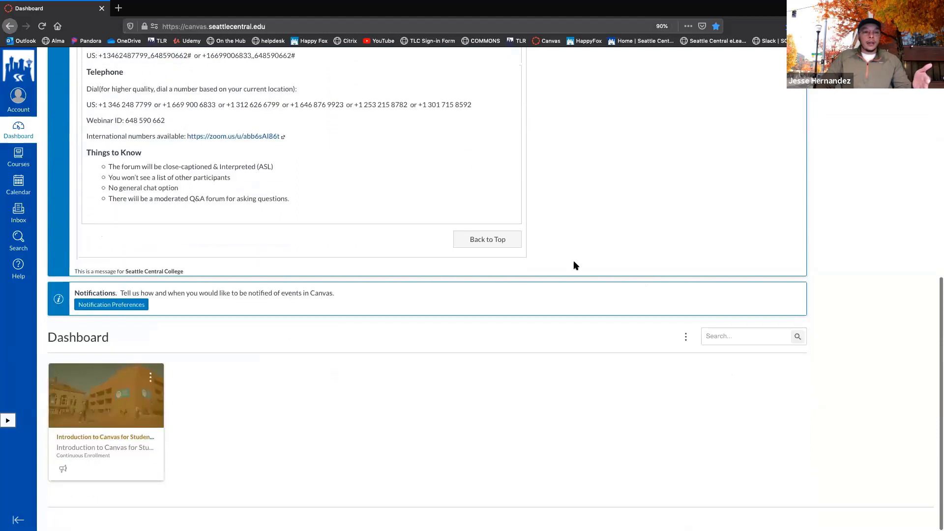
{"action": "scroll", "coordinate": [576, 266], "scroll_direction": "up", "scroll_amount": 3}
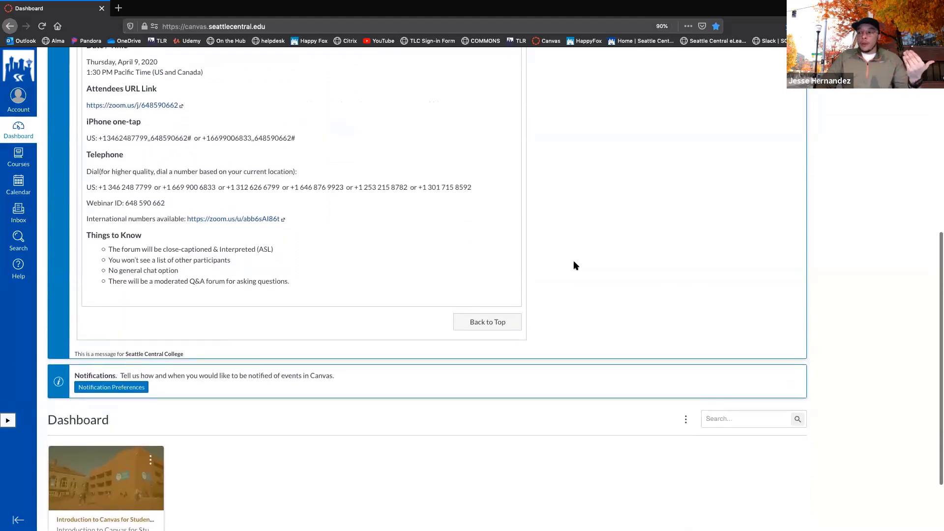
{"action": "scroll", "coordinate": [575, 266], "scroll_direction": "up", "scroll_amount": 9}
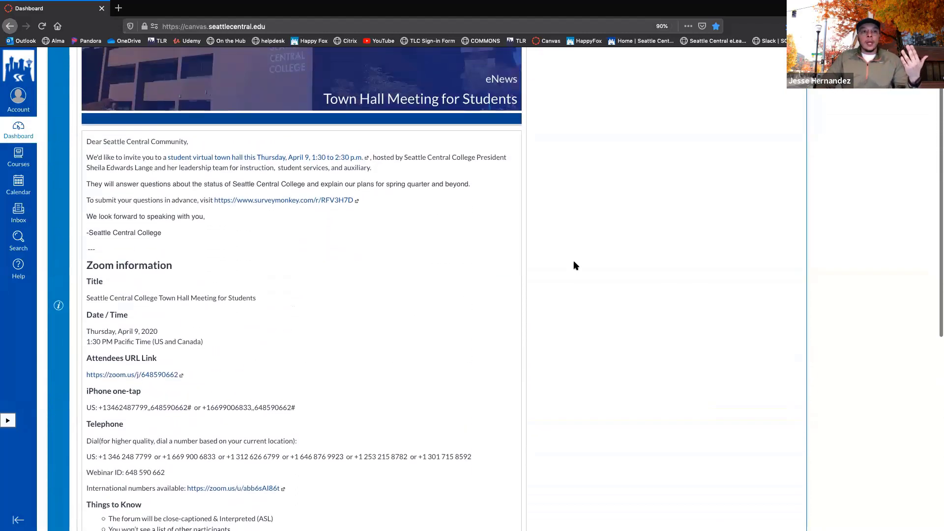
{"action": "scroll", "coordinate": [576, 266], "scroll_direction": "up", "scroll_amount": 2}
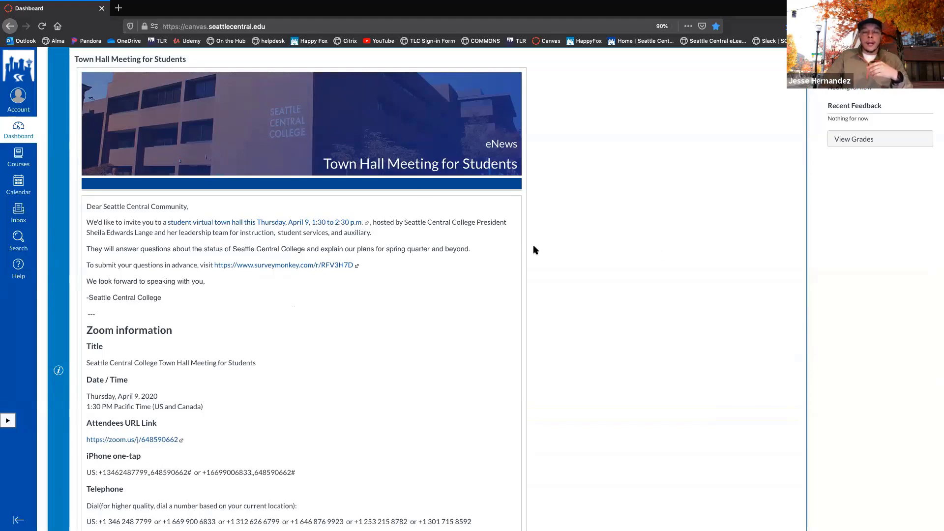
- Switch the dashboard display to List View
{"action": "scroll", "coordinate": [534, 247], "scroll_direction": "down", "scroll_amount": 7}
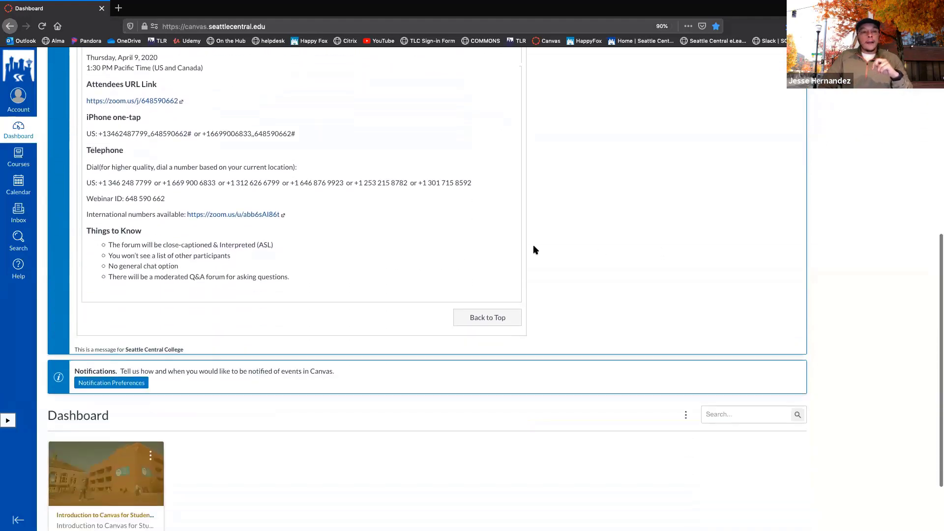
{"action": "scroll", "coordinate": [535, 250], "scroll_direction": "down", "scroll_amount": 2}
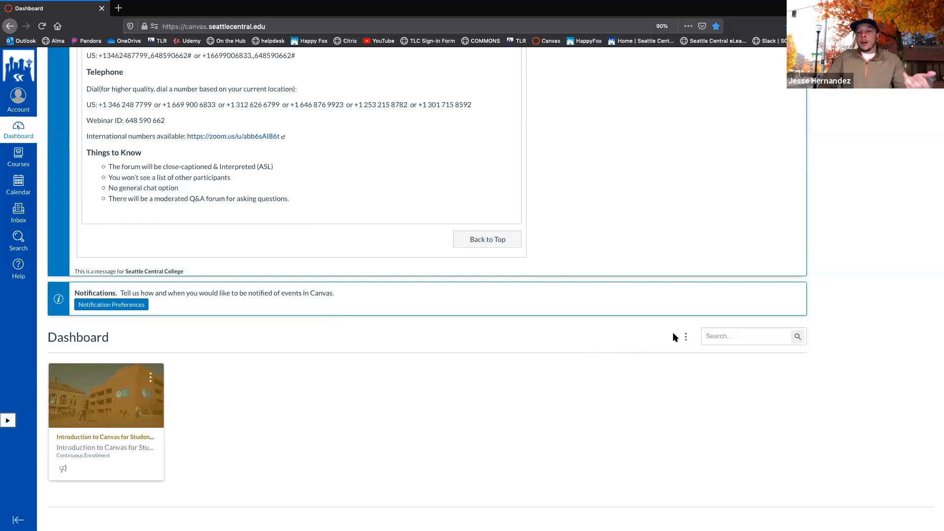
{"action": "left_click", "coordinate": [686, 337]}
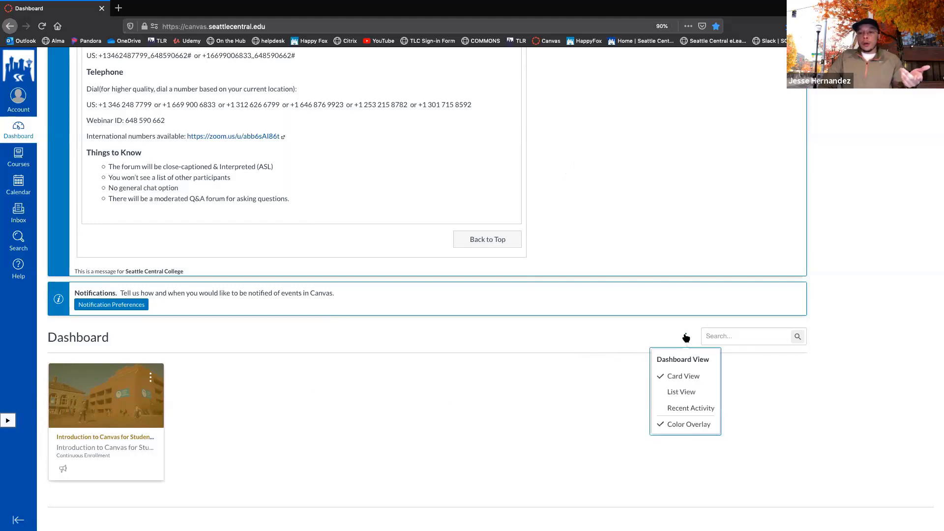
{"action": "left_click", "coordinate": [684, 392]}
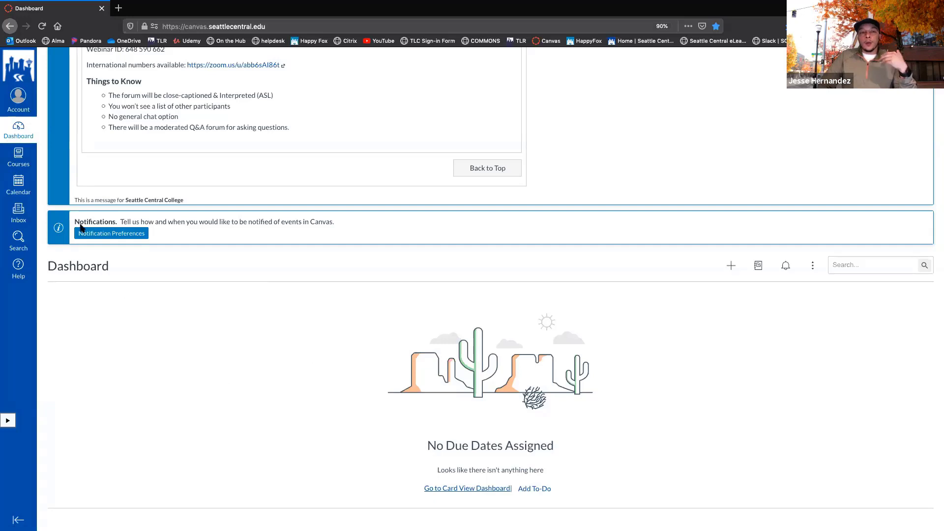
- Open the complete list of all enrolled courses
{"action": "left_click", "coordinate": [16, 161]}
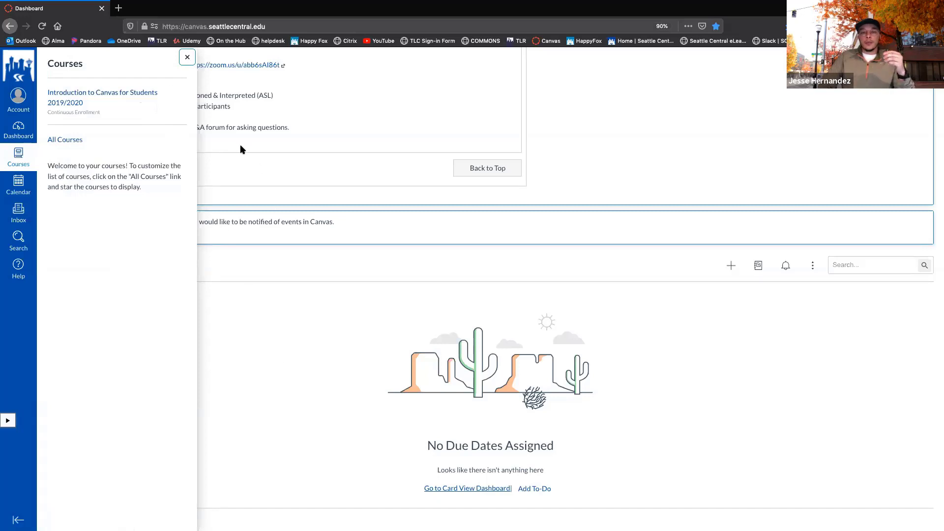
{"action": "left_click", "coordinate": [62, 140]}
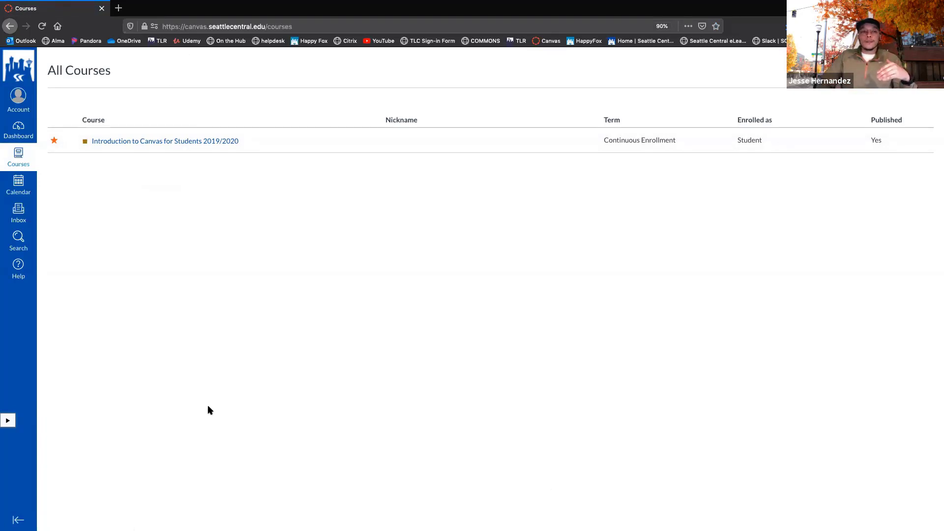
- Open the calendar and turn on the student's personal calendar alongside the course calendar
{"action": "left_click", "coordinate": [20, 187]}
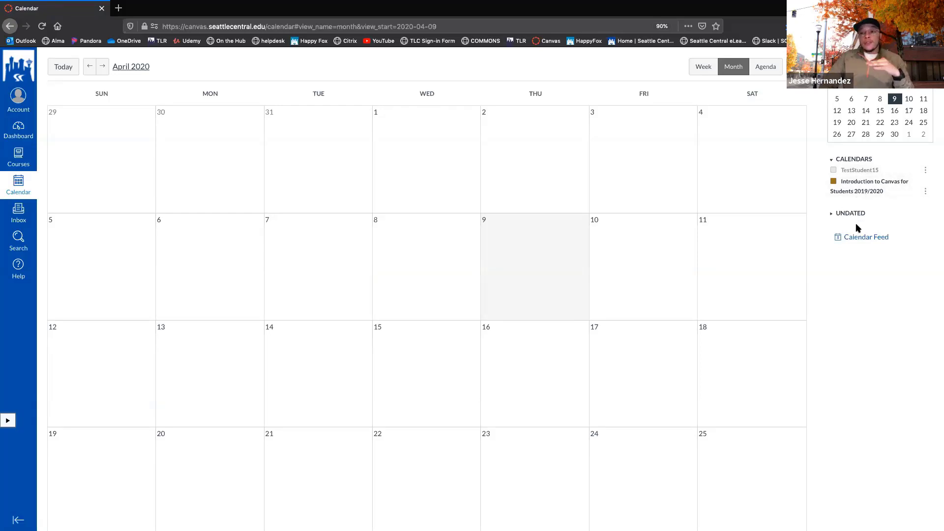
{"action": "left_click", "coordinate": [835, 172]}
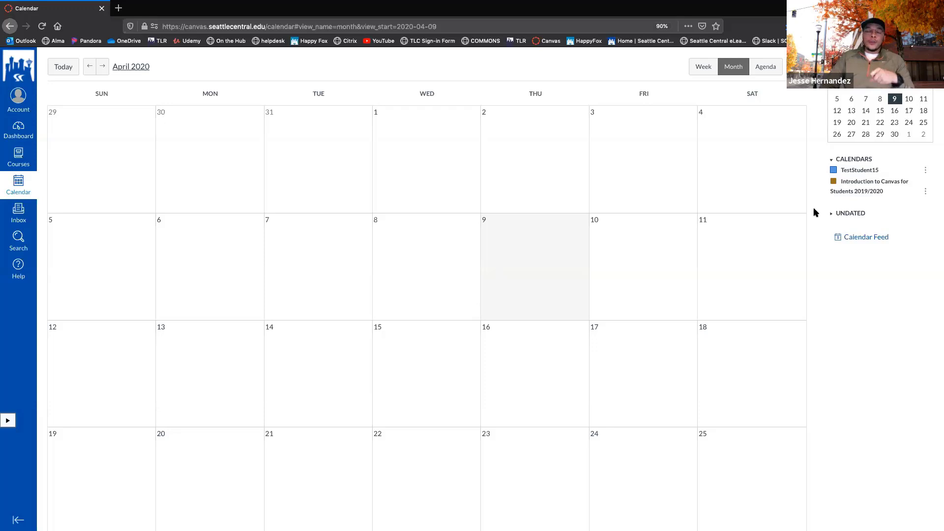
{"action": "left_click", "coordinate": [833, 171]}
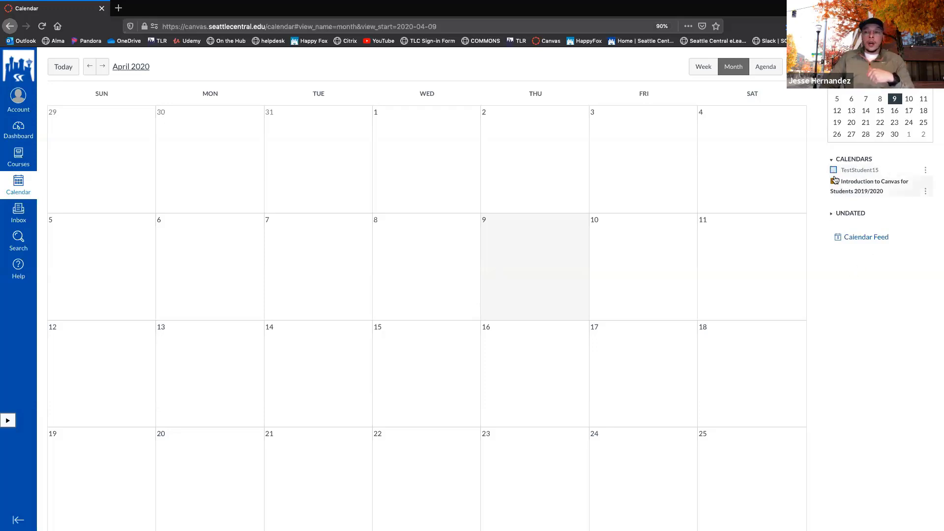
{"action": "left_click", "coordinate": [834, 170]}
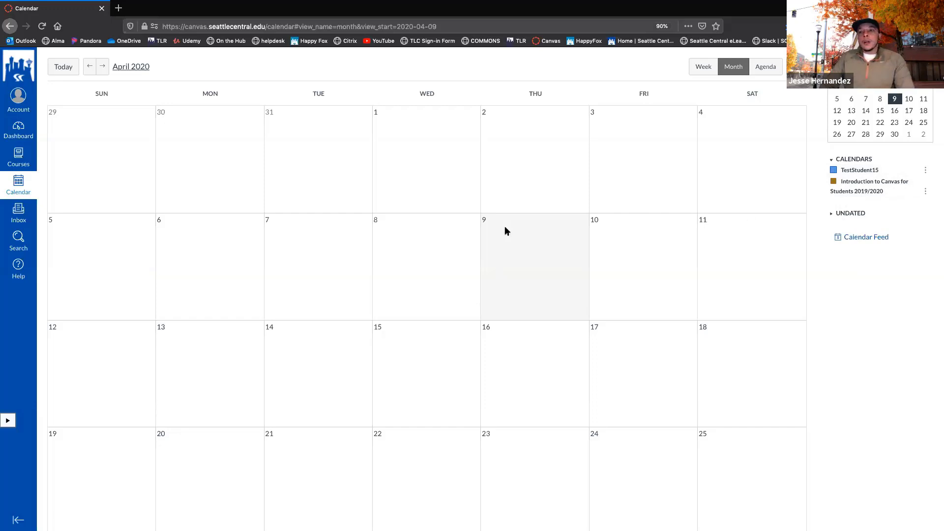
- View the calendar by week and as an agenda, and return to the month view
{"action": "left_click", "coordinate": [704, 68]}
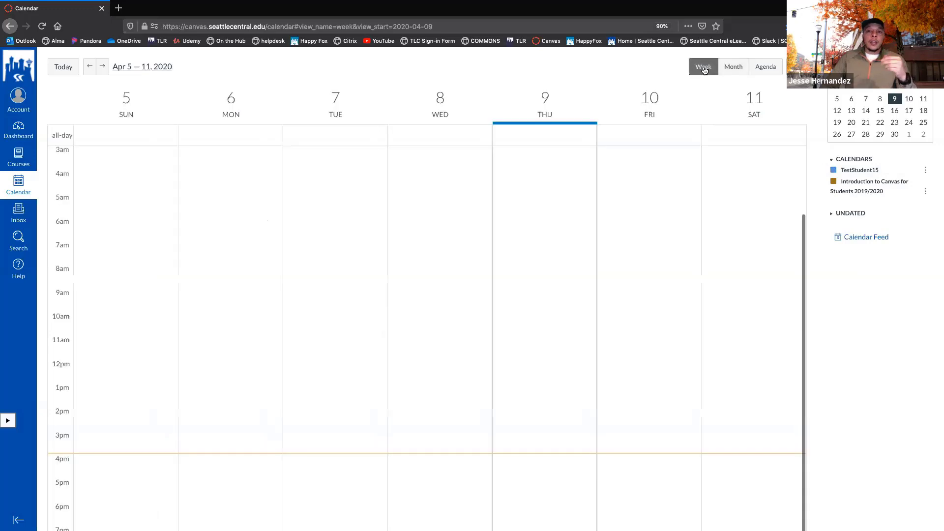
{"action": "left_click", "coordinate": [760, 68]}
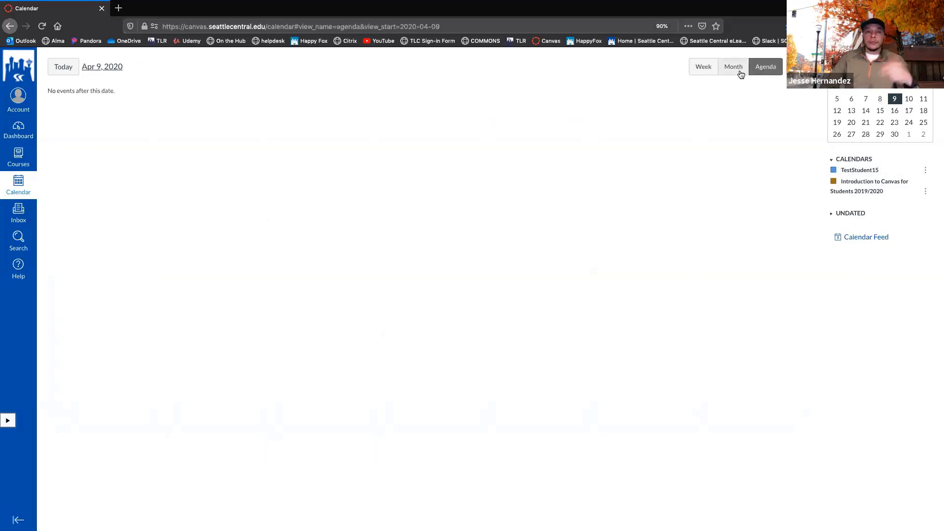
{"action": "left_click", "coordinate": [739, 72]}
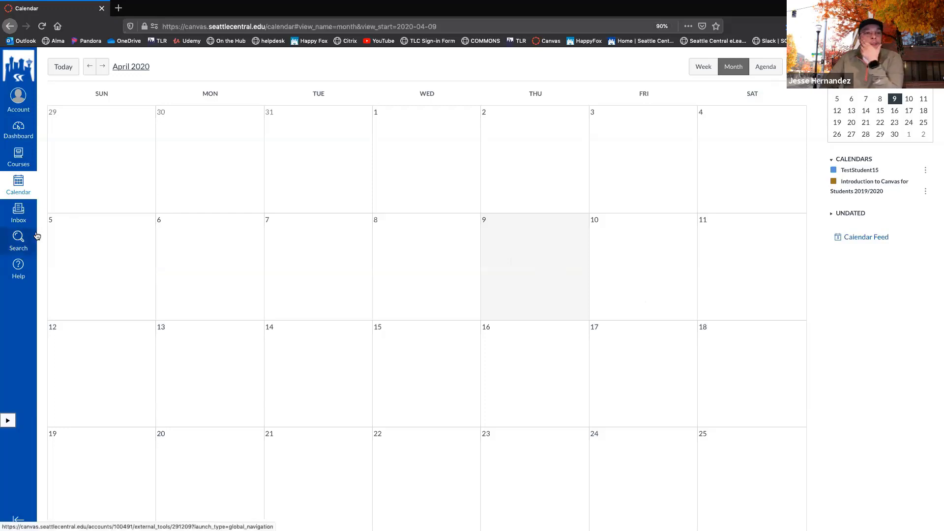
- Open the inbox and filter its conversations to the favorite course Introduction to Canvas for Students 2019/2020
{"action": "left_click", "coordinate": [17, 217]}
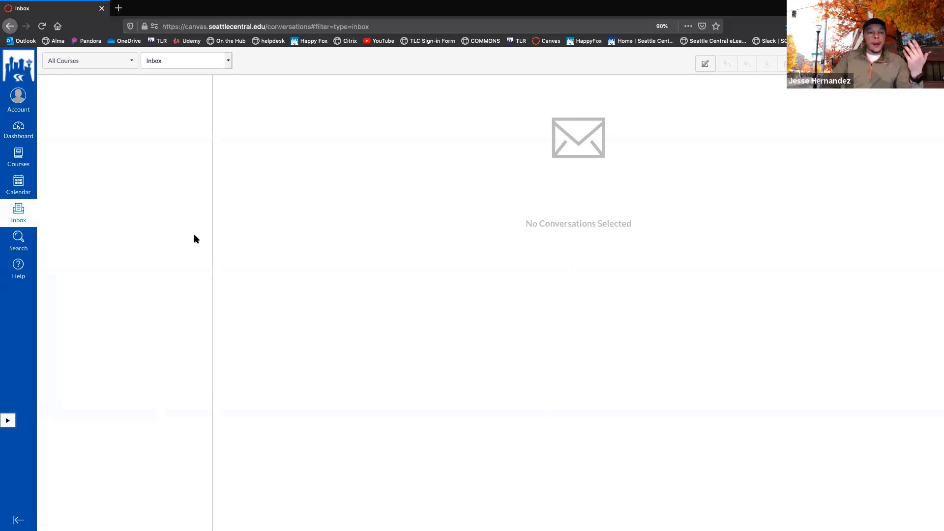
{"action": "left_click", "coordinate": [132, 62]}
{"action": "mouse_move", "coordinate": [117, 99]}
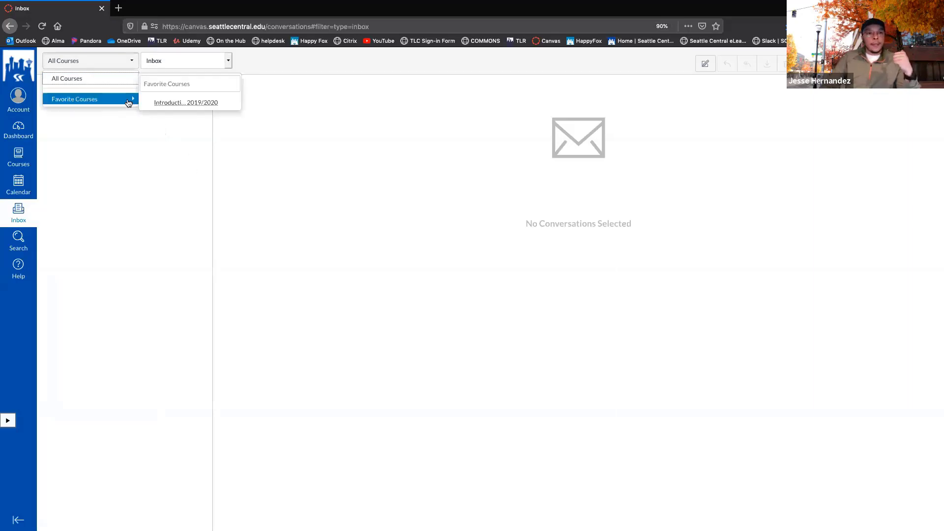
{"action": "left_click", "coordinate": [154, 101]}
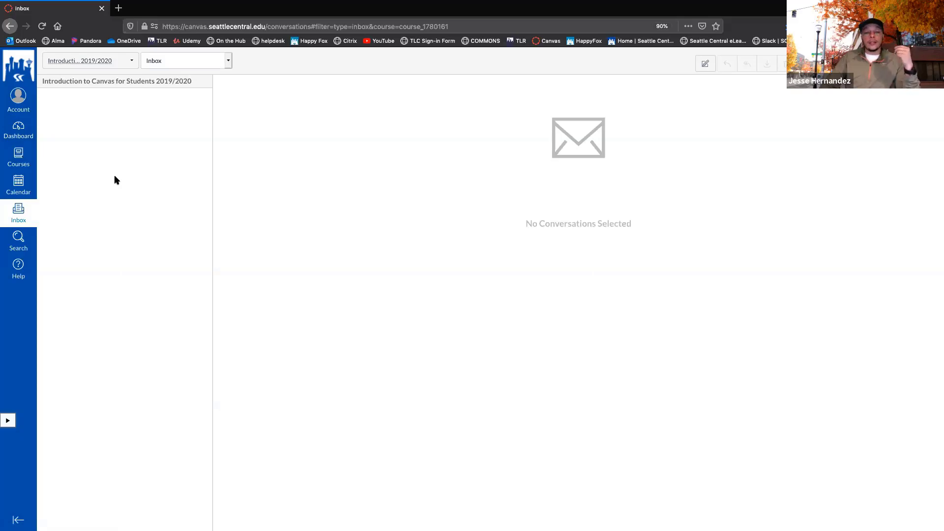
- Start a new message with Introduction to Canvas for Students 2019/2020 as recipient, and discard it without sending
{"action": "left_click", "coordinate": [706, 65]}
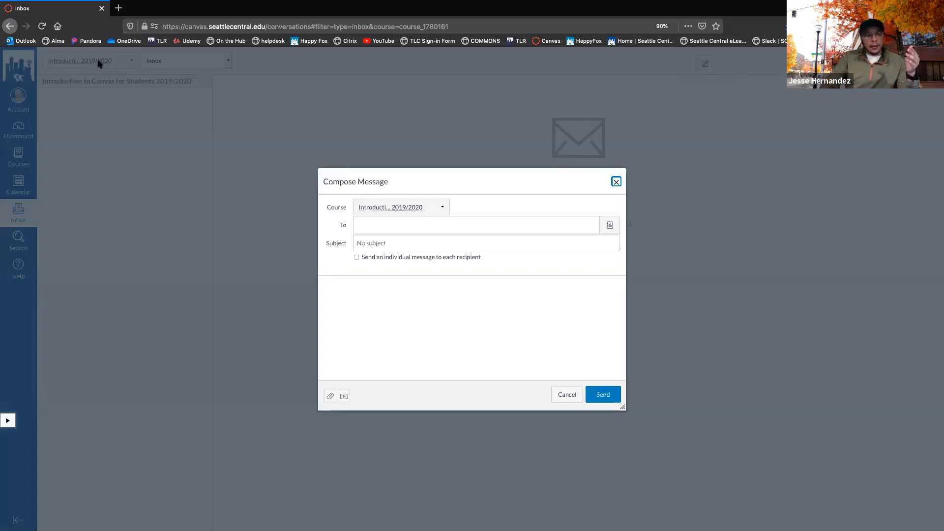
{"action": "left_click", "coordinate": [442, 209]}
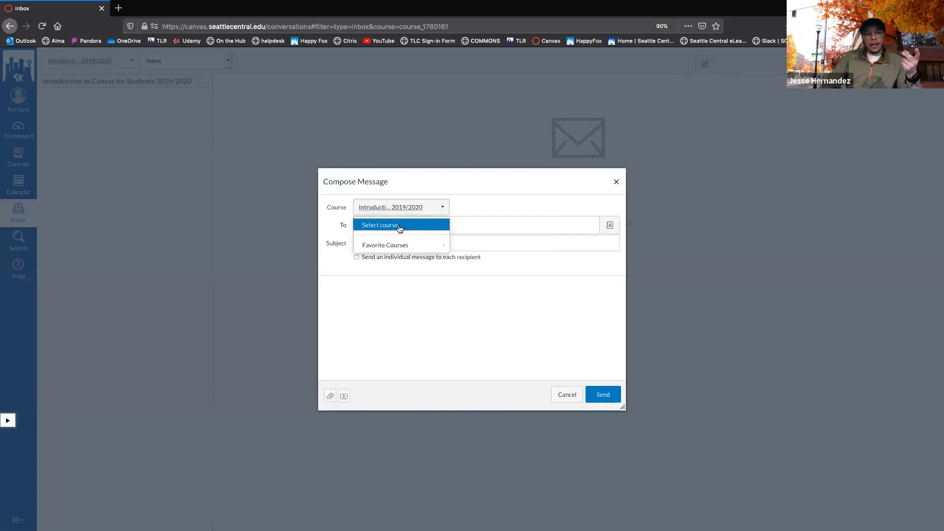
{"action": "left_click", "coordinate": [485, 300]}
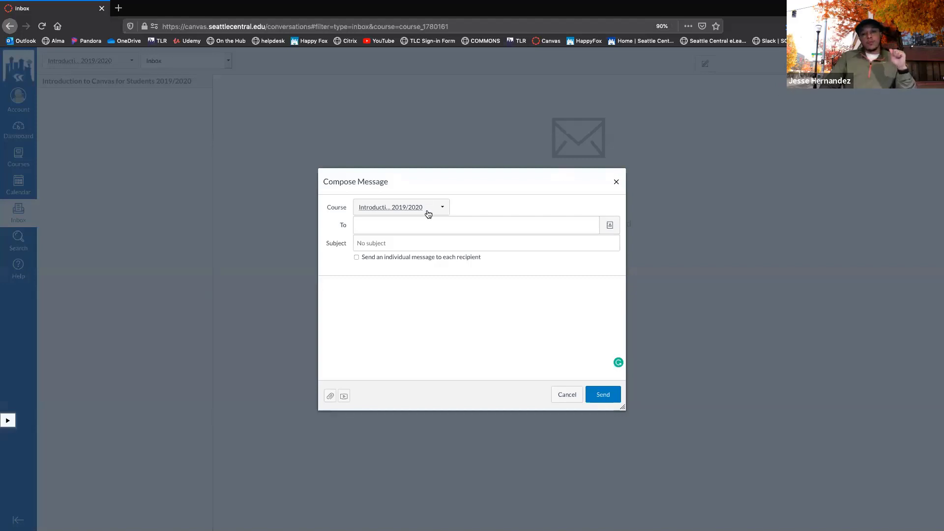
{"action": "left_click", "coordinate": [460, 224]}
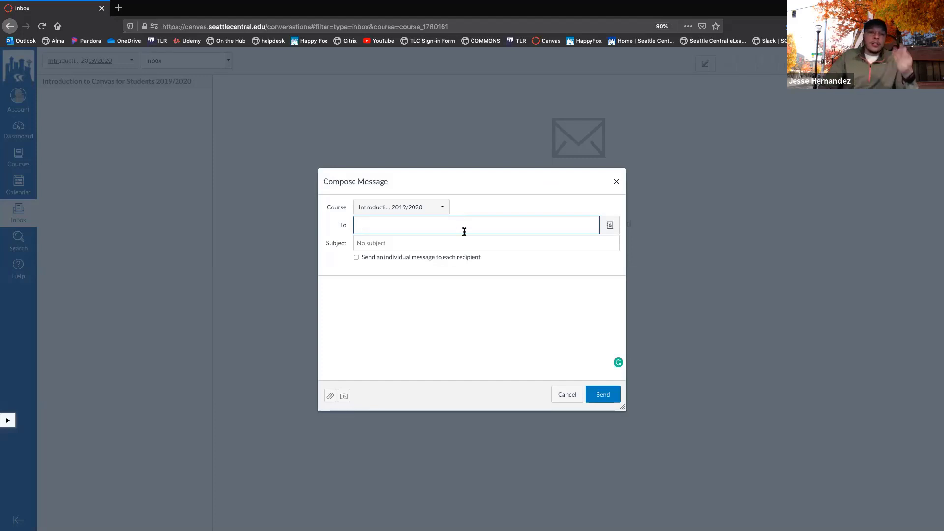
{"action": "left_click", "coordinate": [610, 225]}
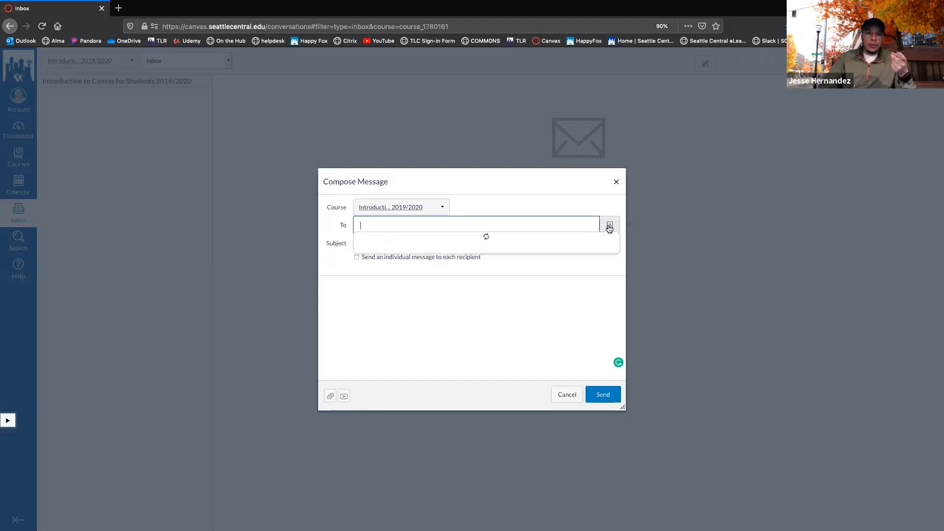
{"action": "left_click", "coordinate": [523, 239]}
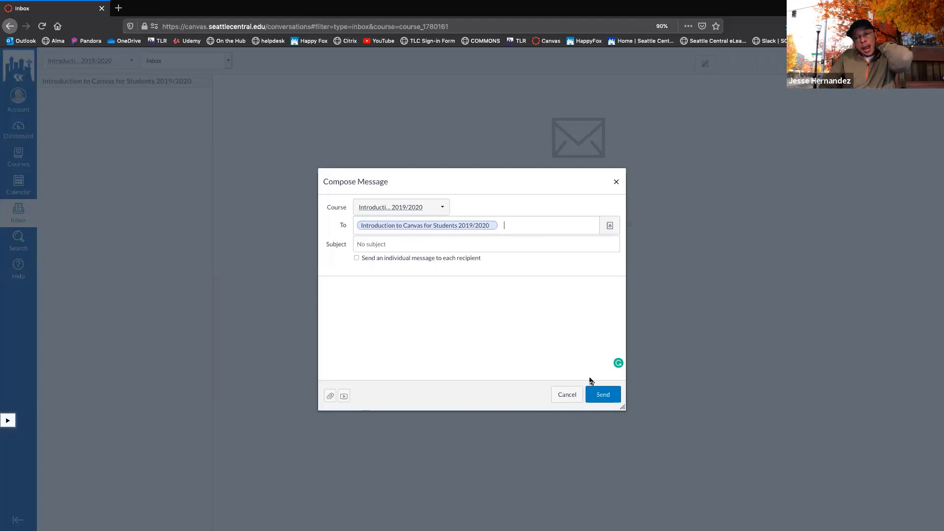
{"action": "left_click", "coordinate": [616, 183]}
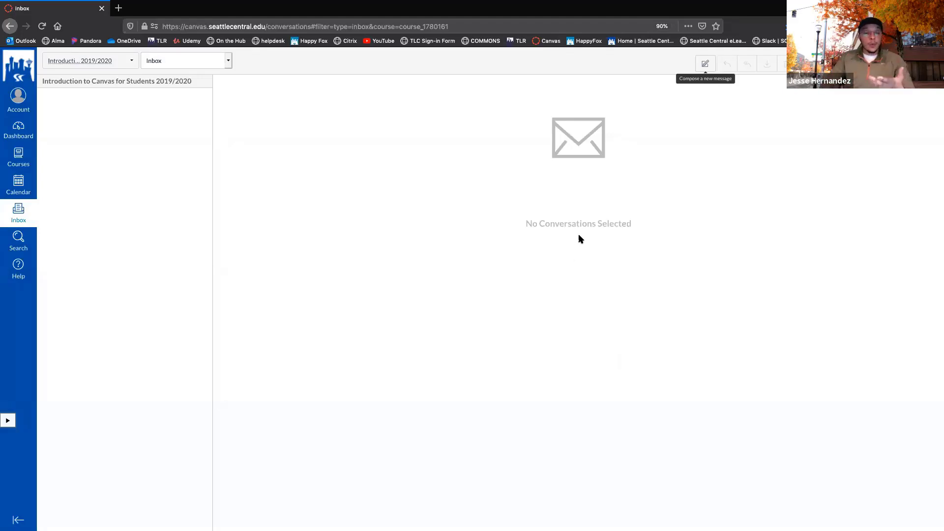
- Open the help resources, view the Ask Your Instructor a Question form for Introduction to Canvas for Students 2019/2020, and cancel it unsent
{"action": "left_click", "coordinate": [17, 270]}
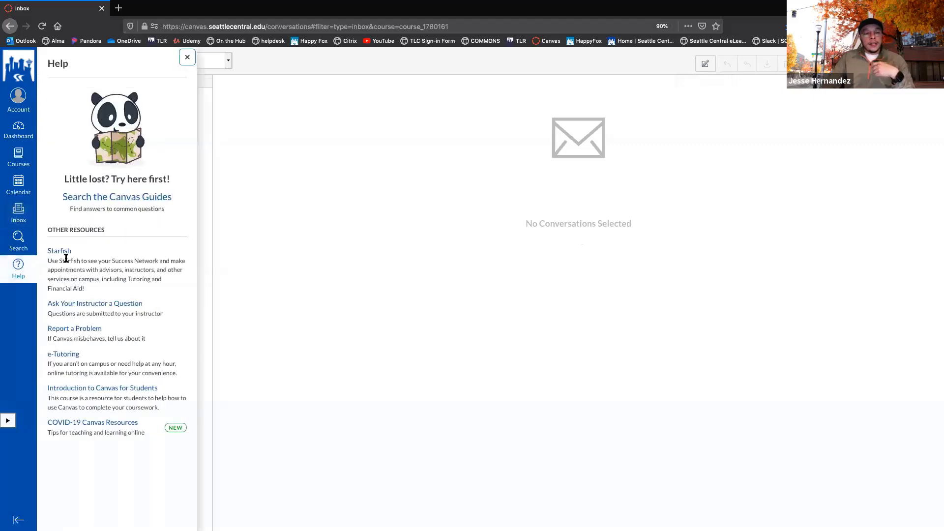
{"action": "left_click", "coordinate": [116, 304]}
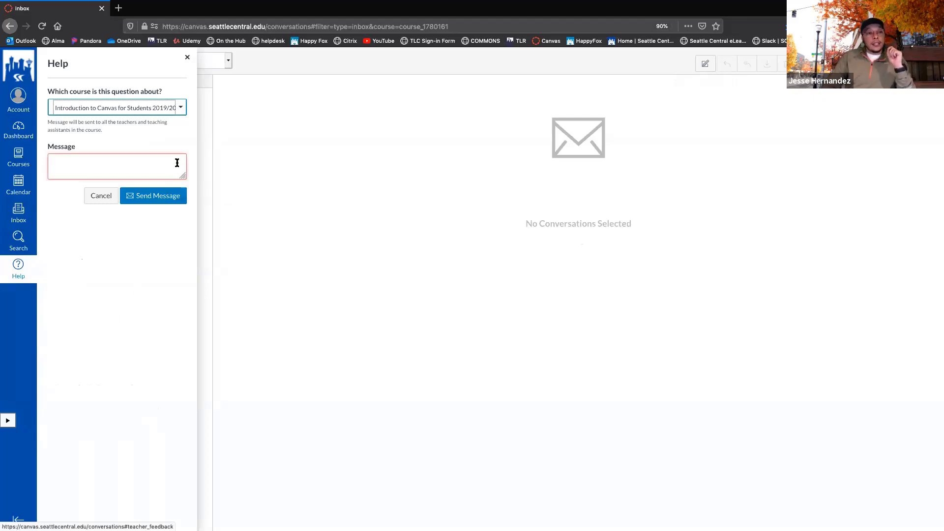
{"action": "left_click", "coordinate": [182, 108]}
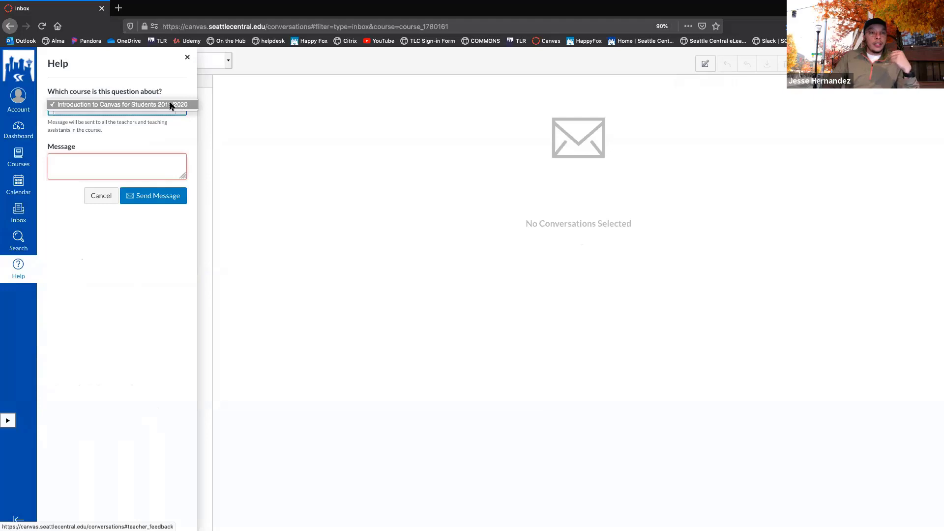
{"action": "left_click", "coordinate": [167, 104]}
{"action": "left_click", "coordinate": [154, 105]}
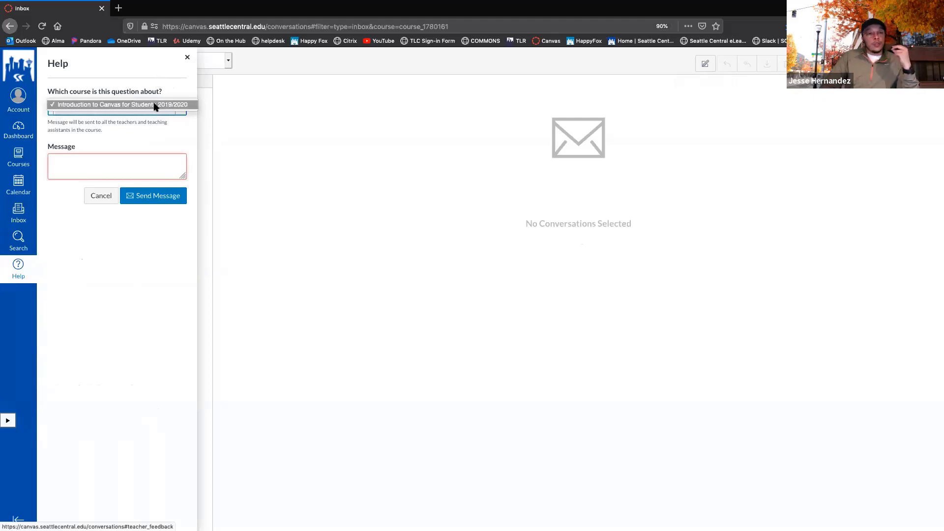
{"action": "left_click", "coordinate": [154, 104]}
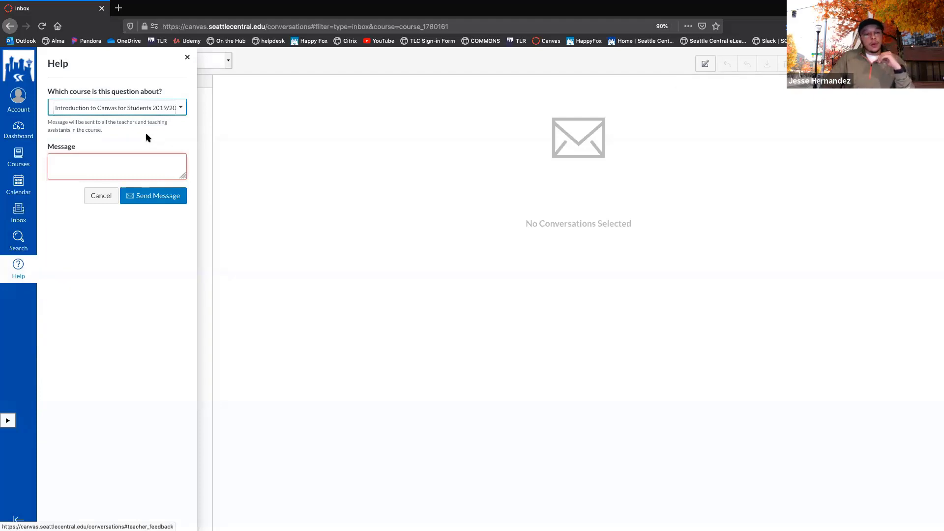
{"action": "left_click", "coordinate": [111, 161]}
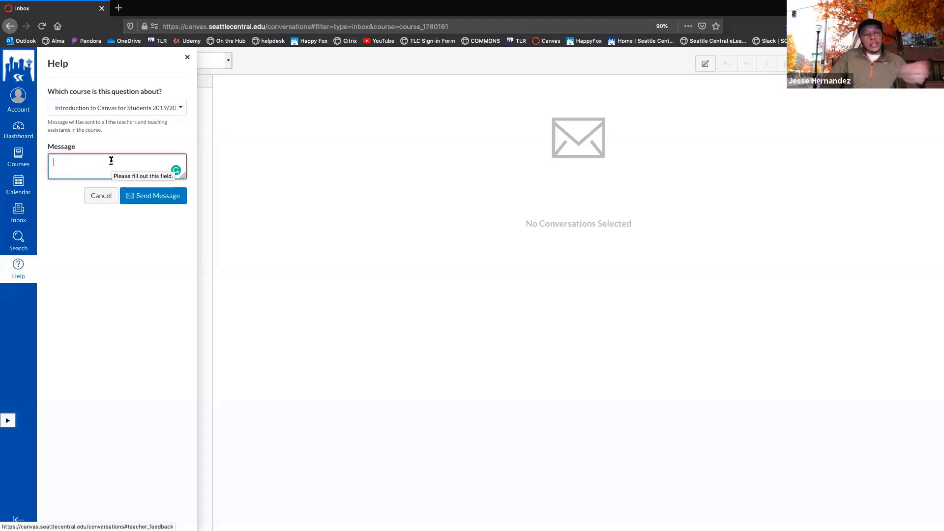
{"action": "left_click", "coordinate": [163, 199]}
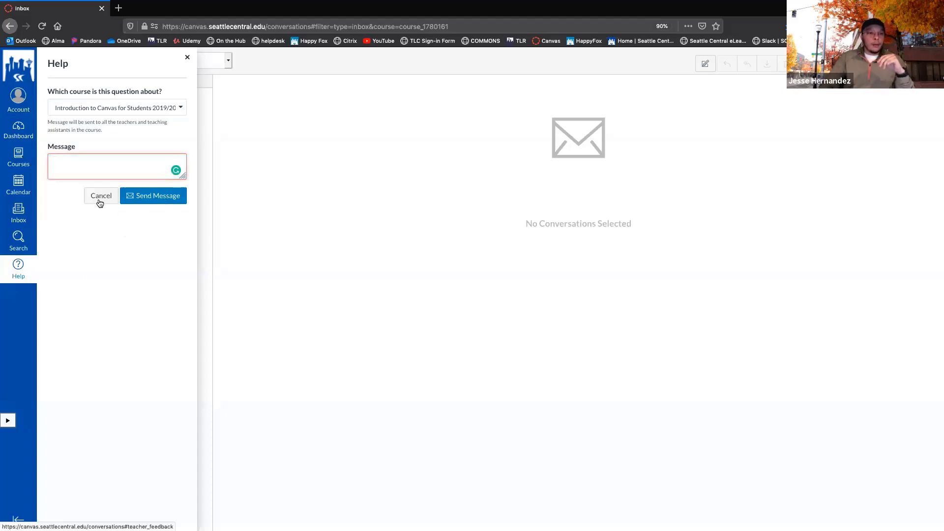
{"action": "left_click", "coordinate": [100, 196]}
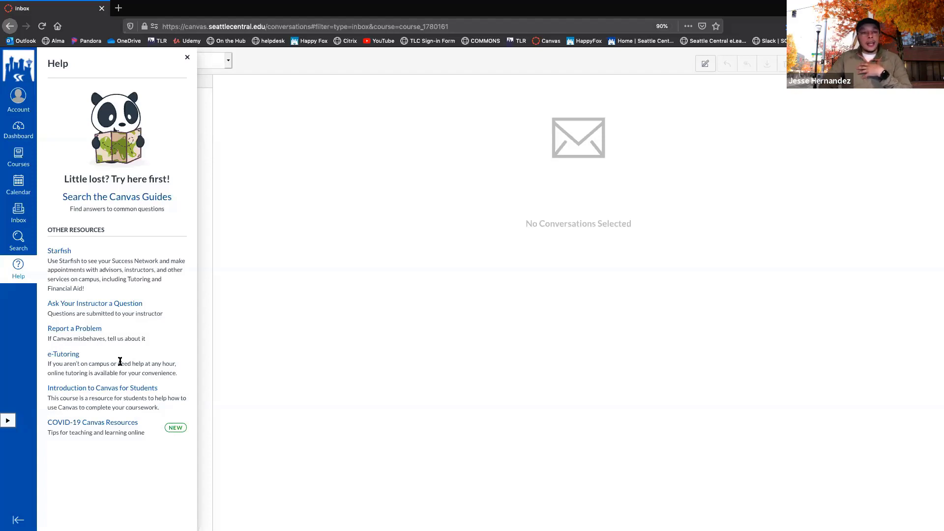
- View the e-Tutoring login page from the help resources and close it, and open the Atomic Search page
{"action": "left_click", "coordinate": [67, 356]}
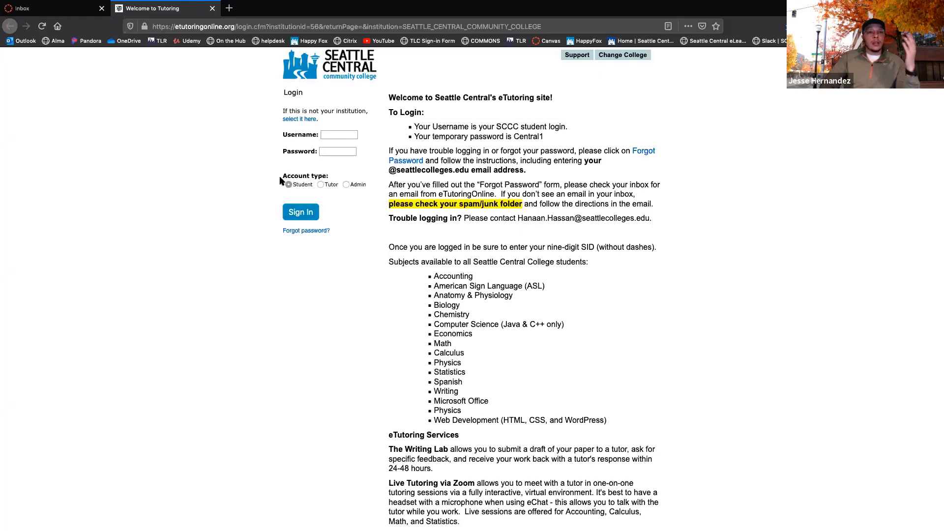
{"action": "left_click", "coordinate": [212, 9]}
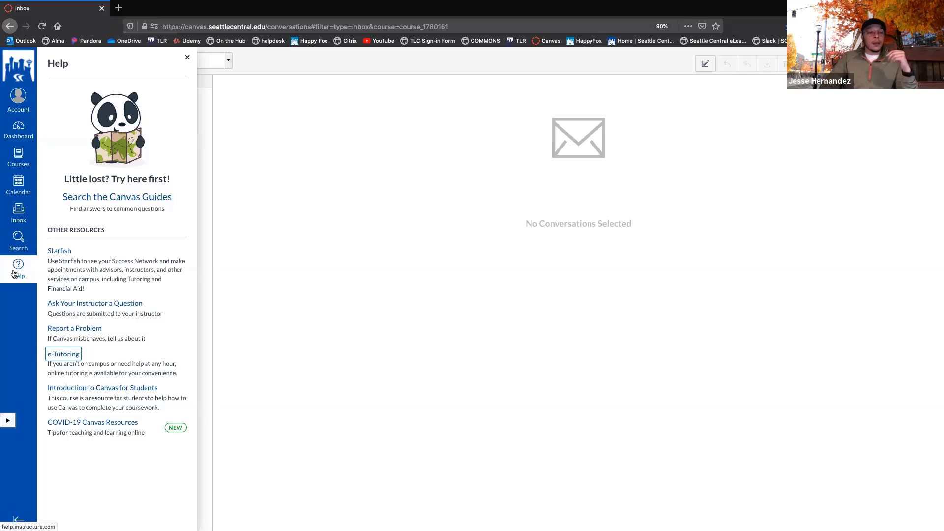
{"action": "left_click", "coordinate": [20, 245]}
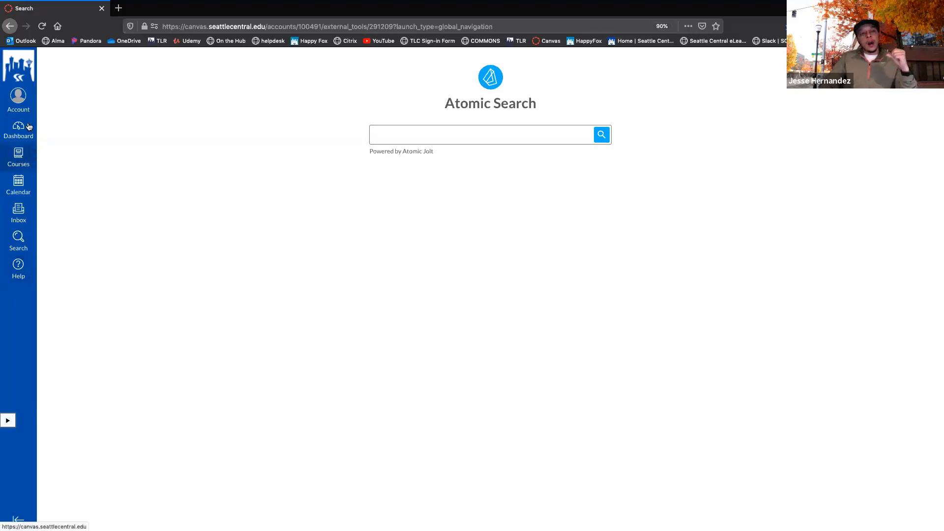
- Return to the dashboard, and review the student's account options and open the profile
{"action": "left_click", "coordinate": [17, 138]}
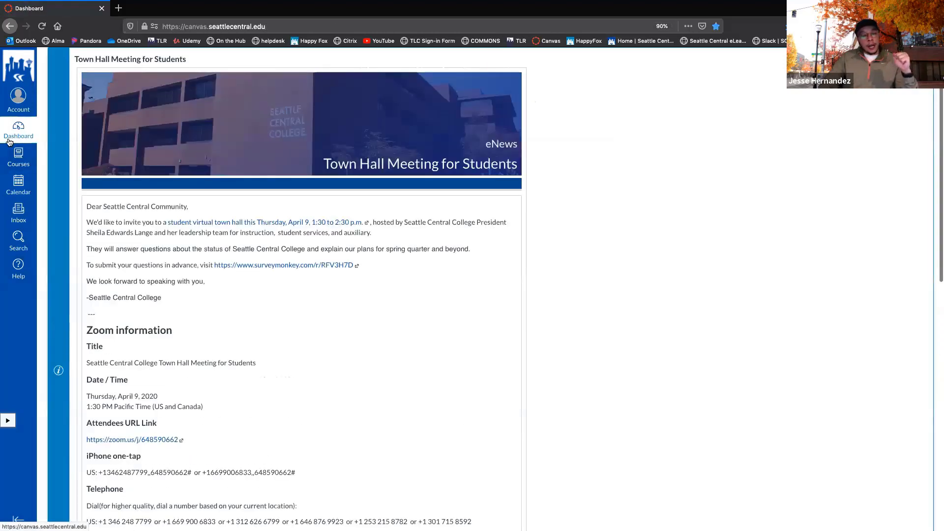
{"action": "left_click", "coordinate": [20, 101]}
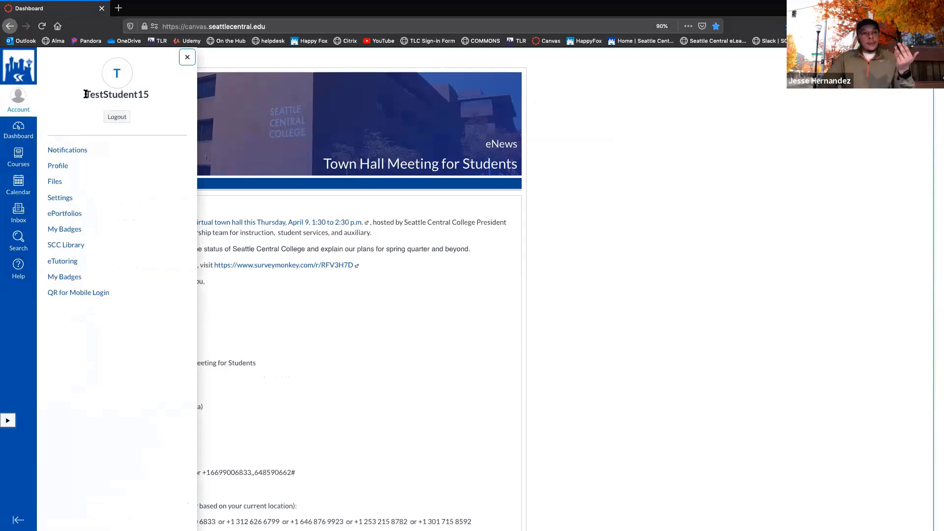
{"action": "left_click_drag", "start_coordinate": [85, 95], "coordinate": [146, 98]}
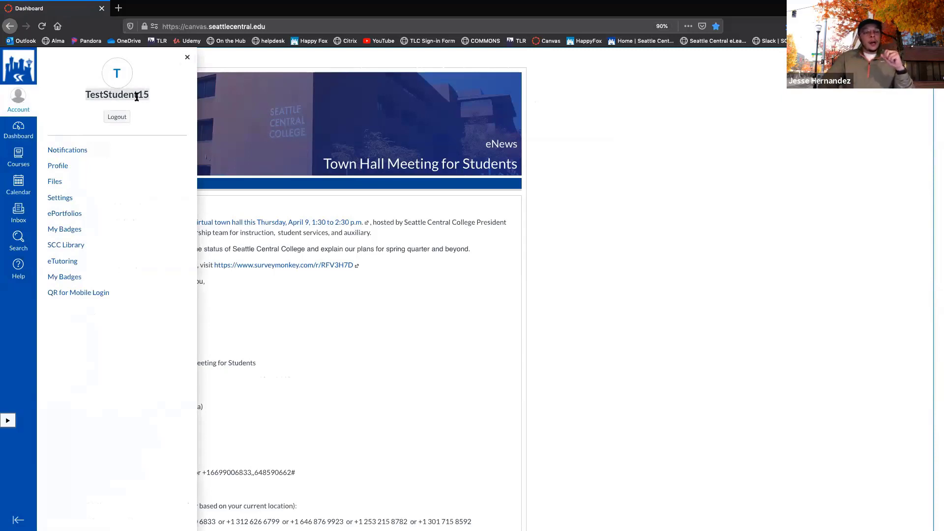
{"action": "left_click", "coordinate": [167, 96]}
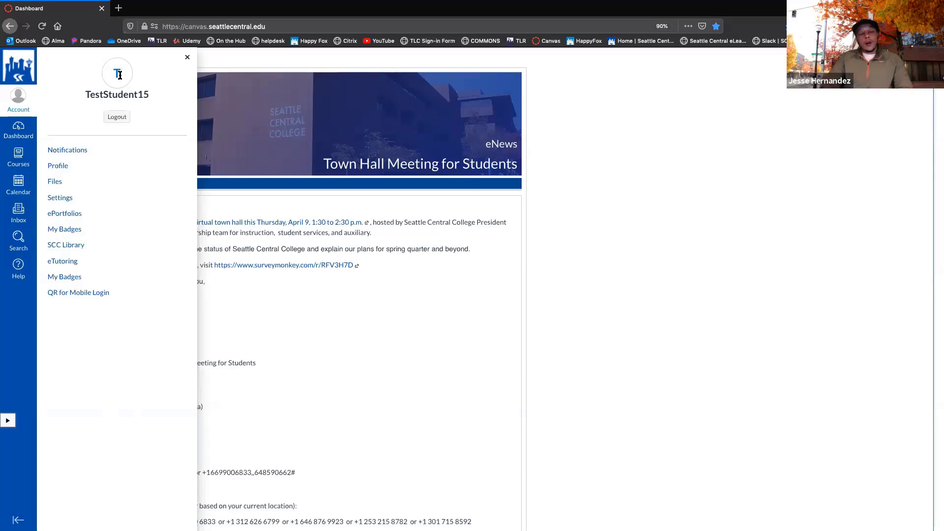
{"action": "left_click", "coordinate": [60, 167]}
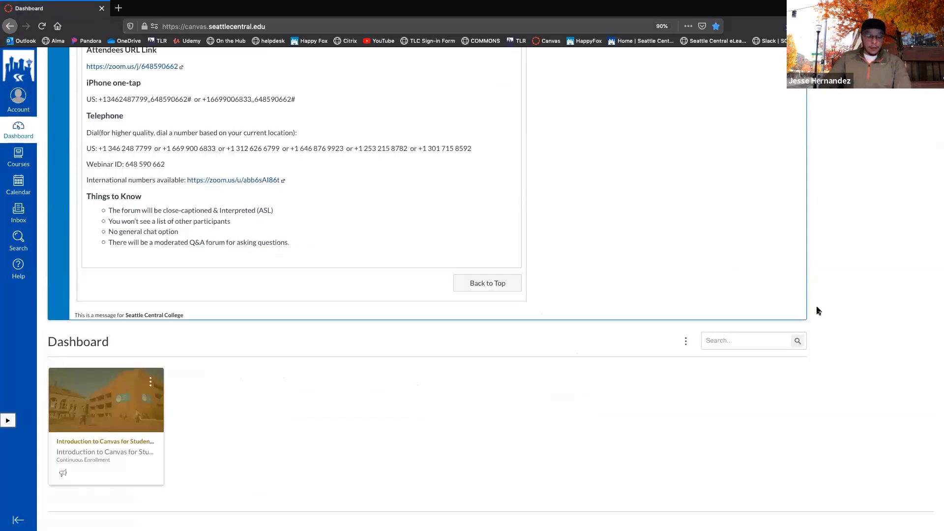
- Open Introduction to Canvas for Students from the dashboard and review its home page from the welcome to the tips for success
{"action": "left_click", "coordinate": [126, 390]}
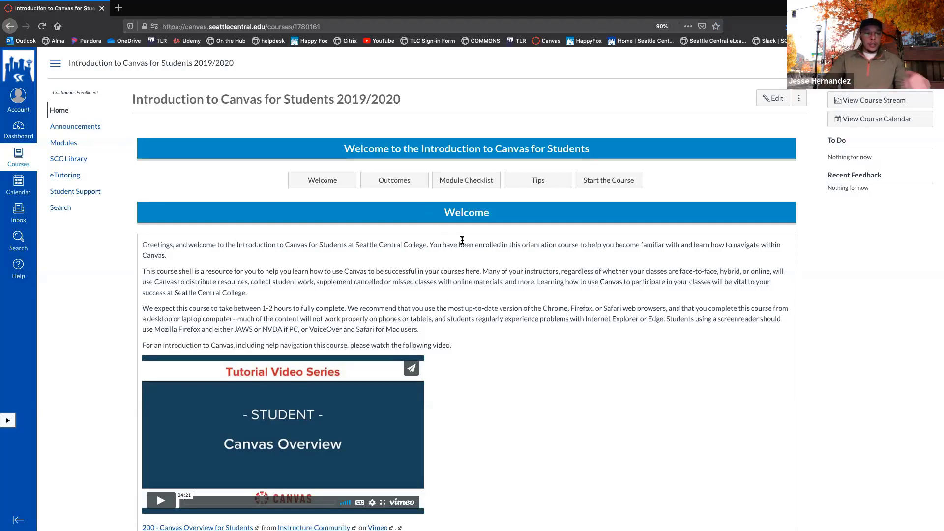
{"action": "scroll", "coordinate": [462, 240], "scroll_direction": "down", "scroll_amount": 5}
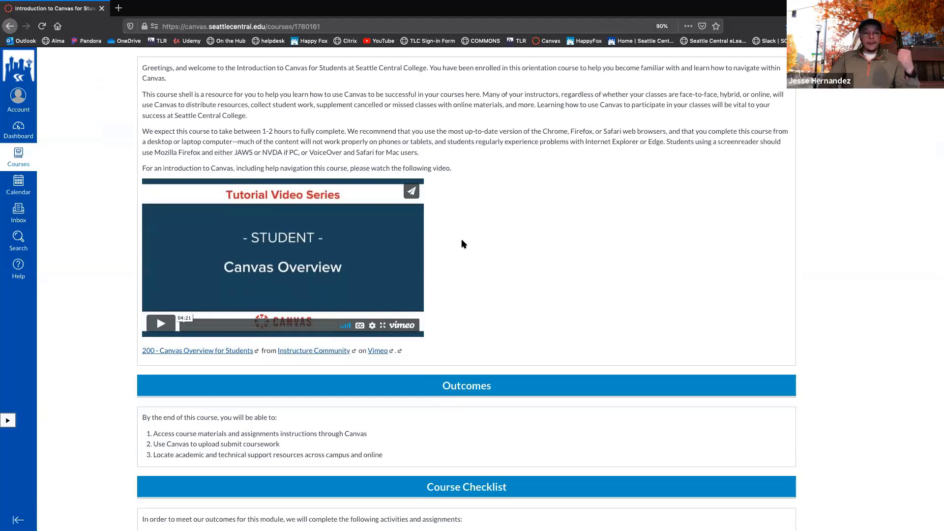
{"action": "scroll", "coordinate": [463, 243], "scroll_direction": "down", "scroll_amount": 6}
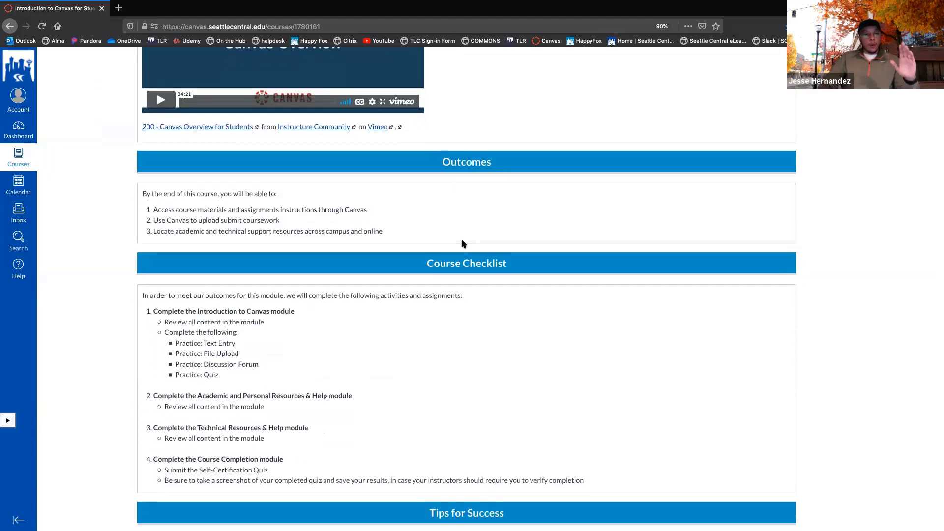
{"action": "scroll", "coordinate": [463, 243], "scroll_direction": "down", "scroll_amount": 3}
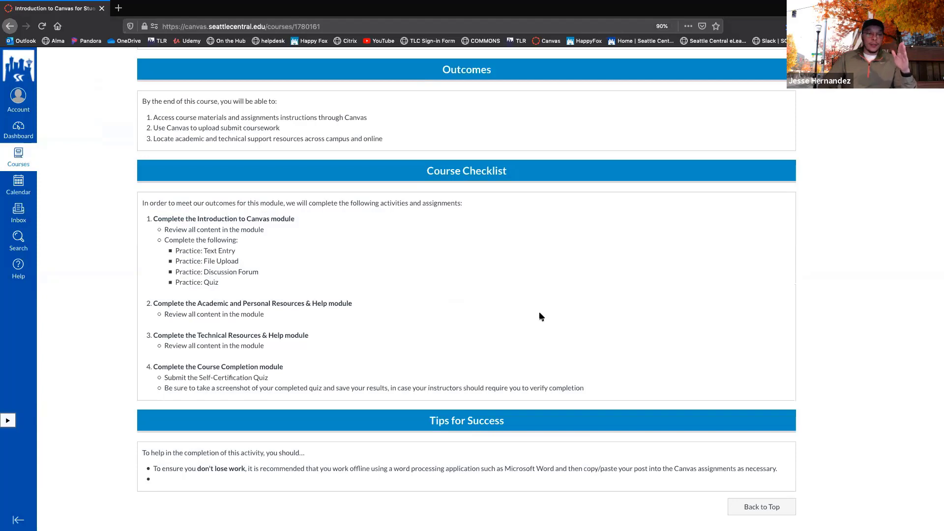
{"action": "scroll", "coordinate": [541, 316], "scroll_direction": "up", "scroll_amount": 4}
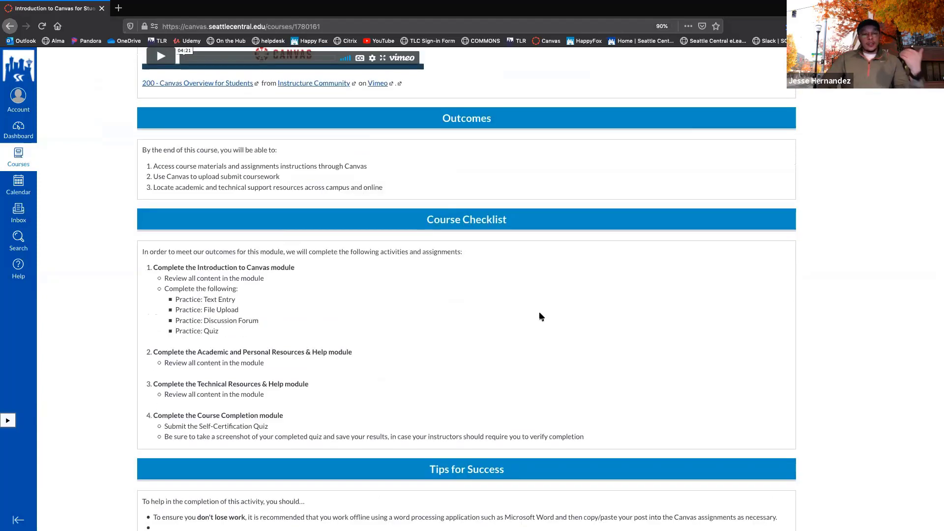
{"action": "scroll", "coordinate": [541, 316], "scroll_direction": "up", "scroll_amount": 1}
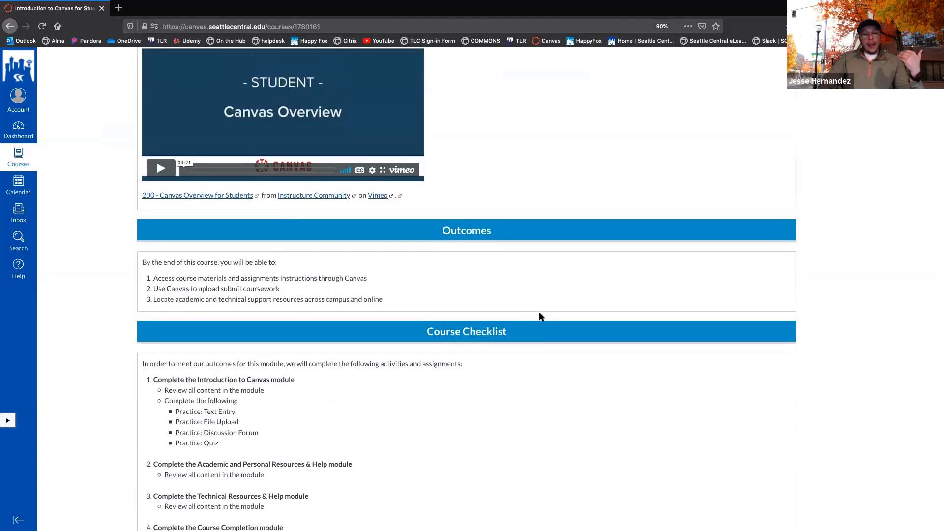
{"action": "scroll", "coordinate": [541, 316], "scroll_direction": "up", "scroll_amount": 8}
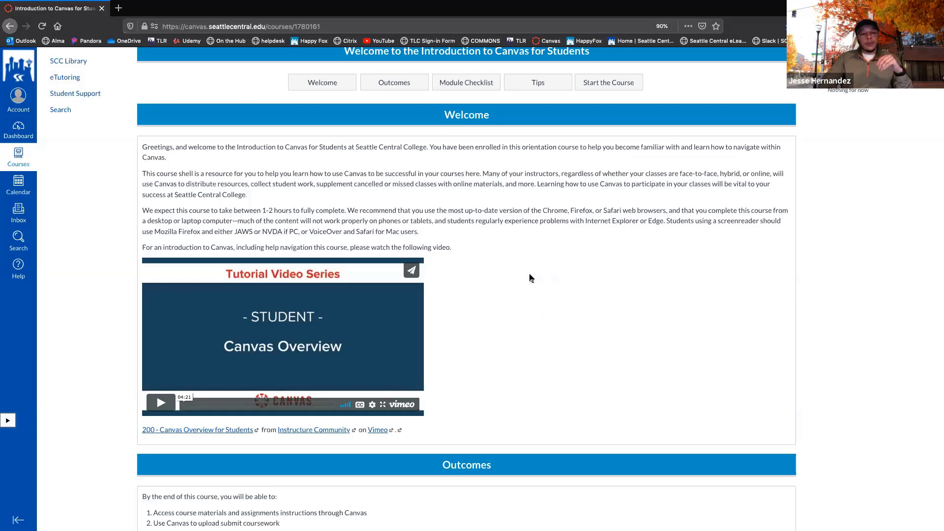
{"action": "scroll", "coordinate": [530, 278], "scroll_direction": "up", "scroll_amount": 3}
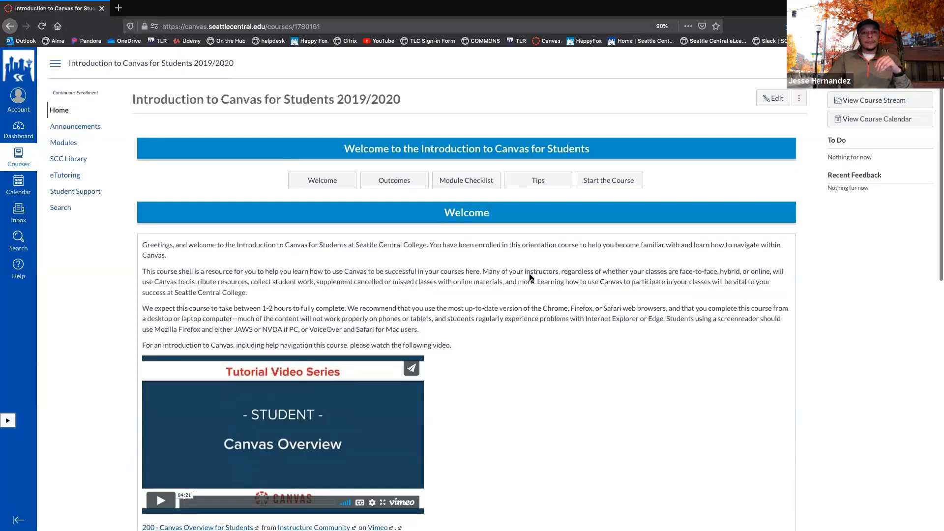
- Check the course announcements, and collapse the START HERE module in the course's modules list
{"action": "left_click", "coordinate": [93, 128]}
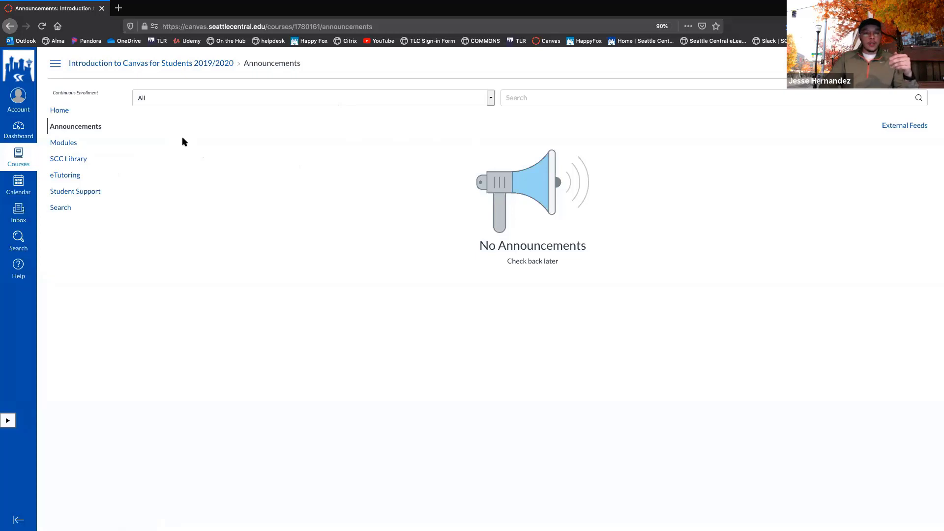
{"action": "left_click", "coordinate": [64, 142]}
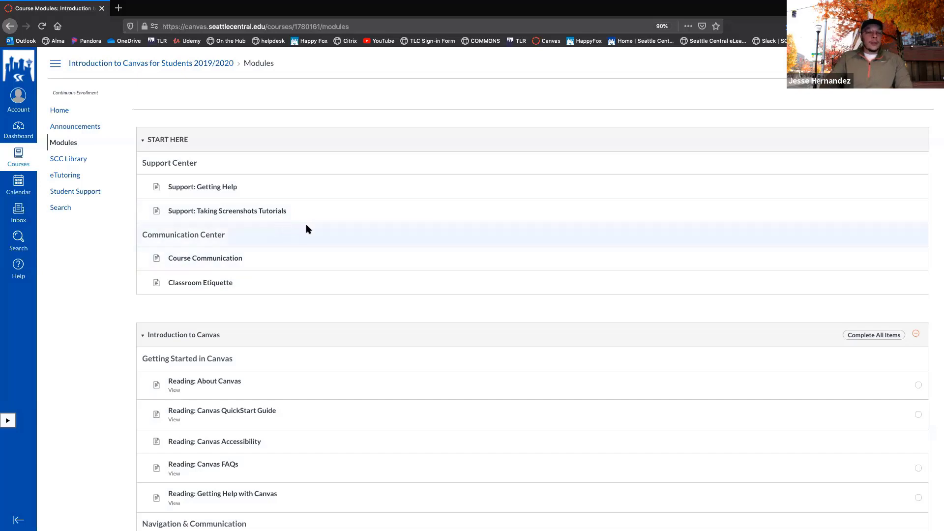
{"action": "left_click", "coordinate": [144, 142]}
{"action": "left_click", "coordinate": [144, 142]}
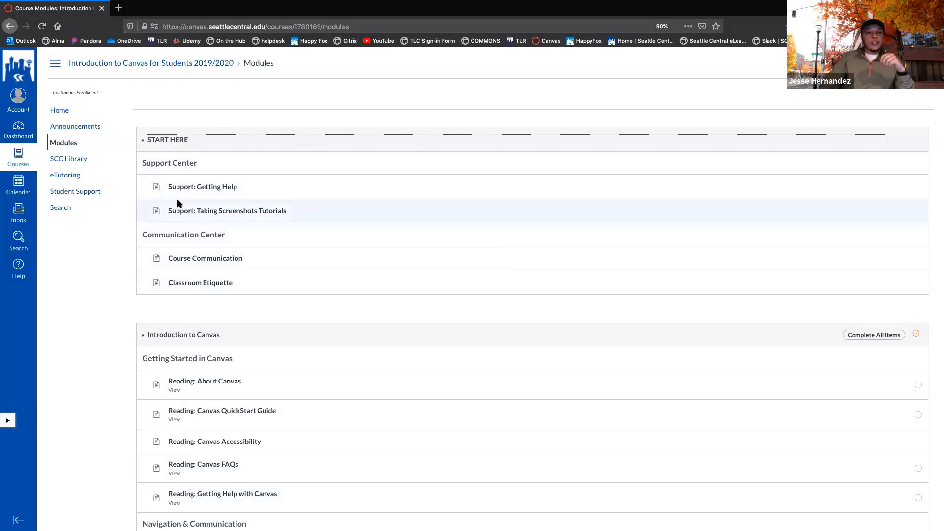
{"action": "left_click", "coordinate": [149, 143]}
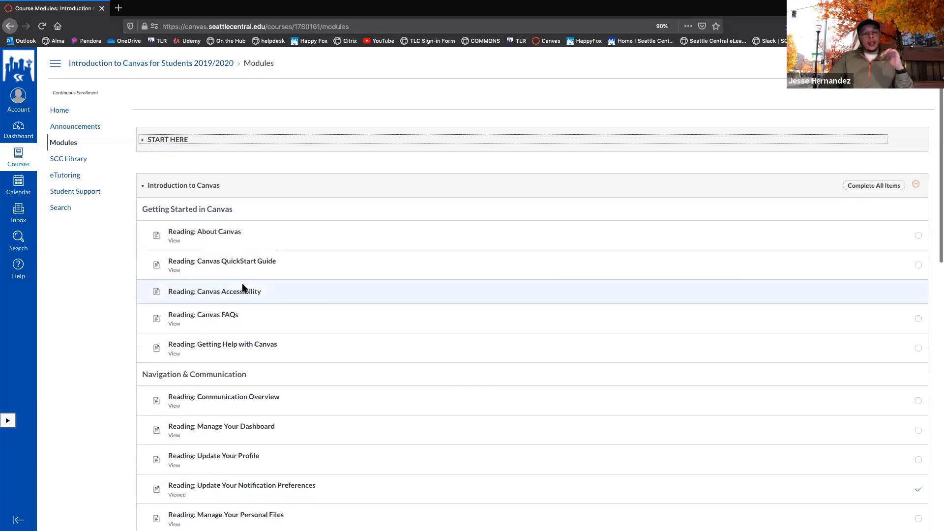
- Open the Practice: Text Entry (Updated) assignment under Course Work in the Introduction to Canvas module
{"action": "scroll", "coordinate": [241, 284], "scroll_direction": "down", "scroll_amount": 3}
{"action": "scroll", "coordinate": [242, 288], "scroll_direction": "down", "scroll_amount": 5}
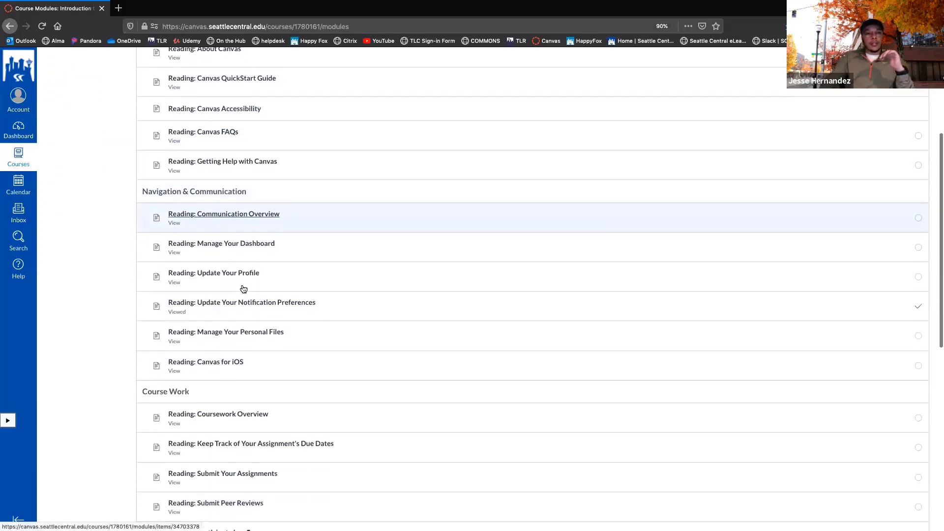
{"action": "scroll", "coordinate": [243, 289], "scroll_direction": "down", "scroll_amount": 2}
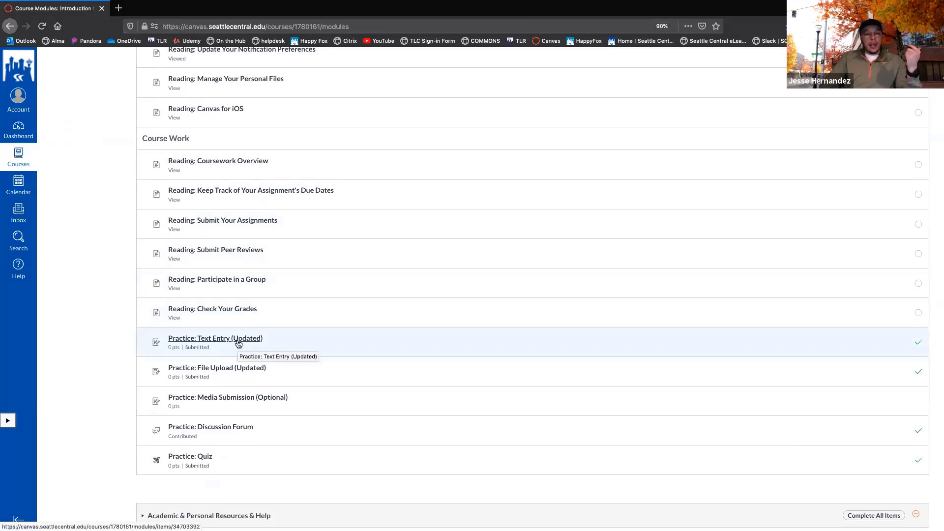
{"action": "left_click", "coordinate": [239, 344]}
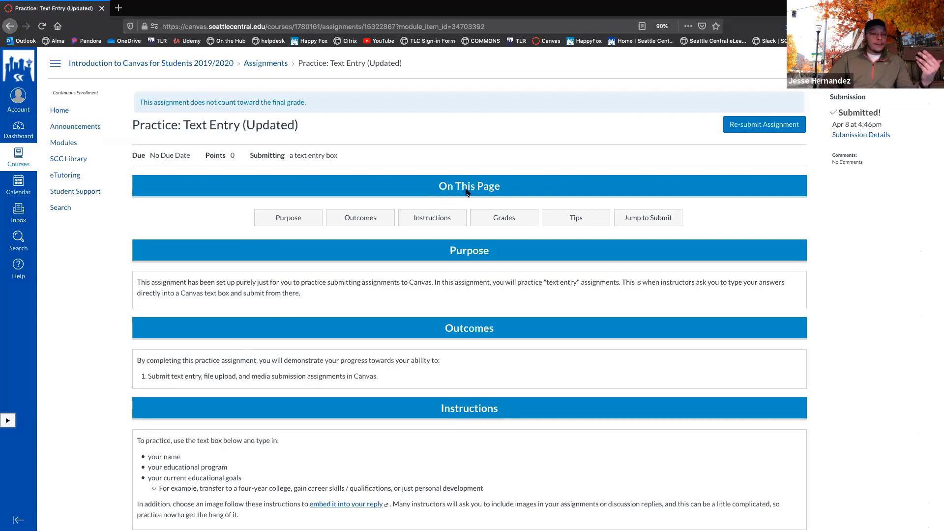
- Re-submit the text entry practice assignment with the text "Test text entry." and open its submission details
{"action": "left_click", "coordinate": [747, 129]}
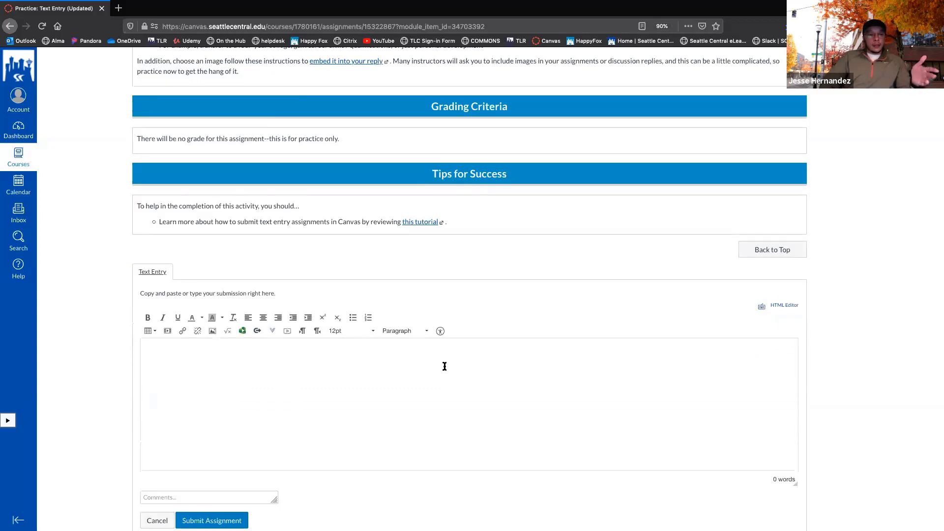
{"action": "left_click", "coordinate": [441, 367]}
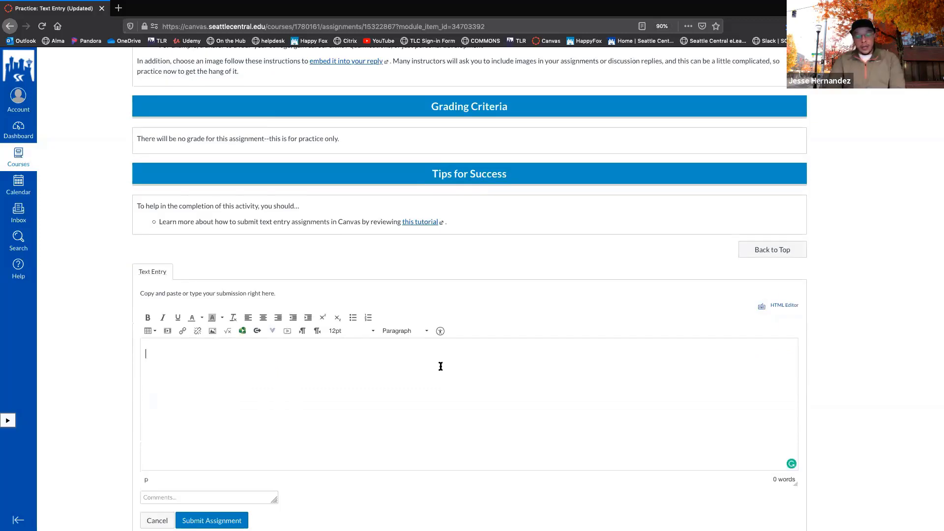
{"action": "type", "text": "Test s"}
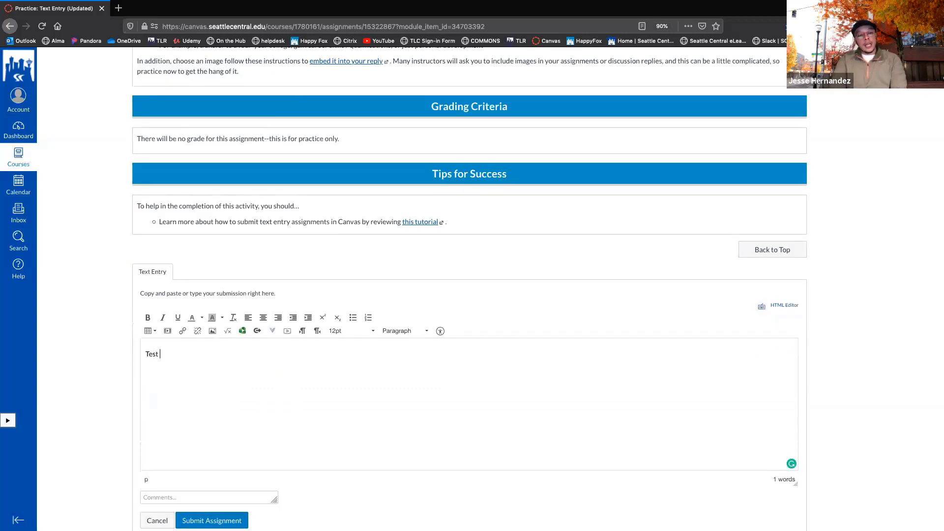
{"action": "type", "text": "text "}
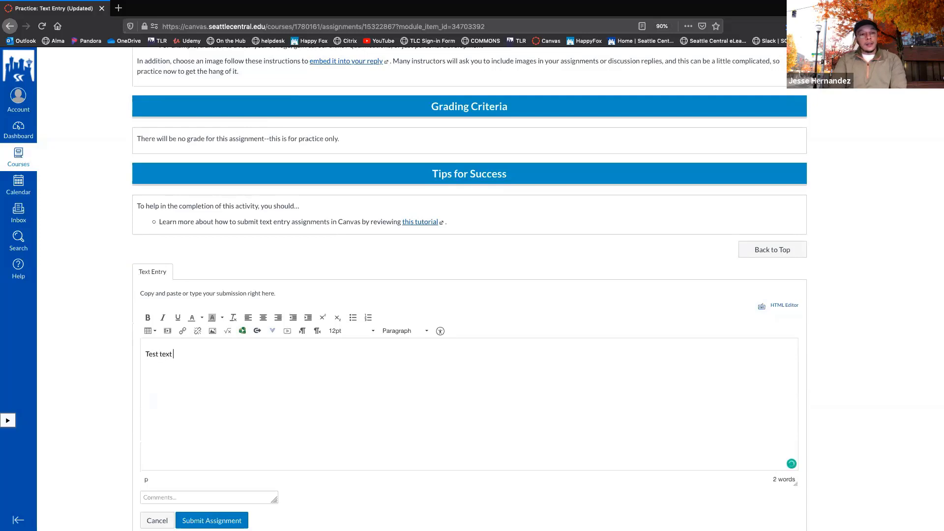
{"action": "type", "text": "entry."}
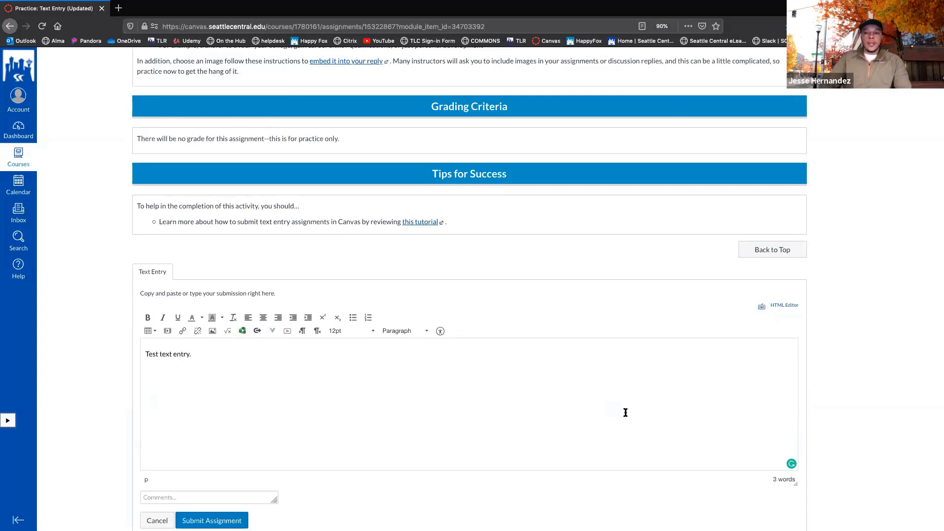
{"action": "scroll", "coordinate": [642, 411], "scroll_direction": "down", "scroll_amount": 2}
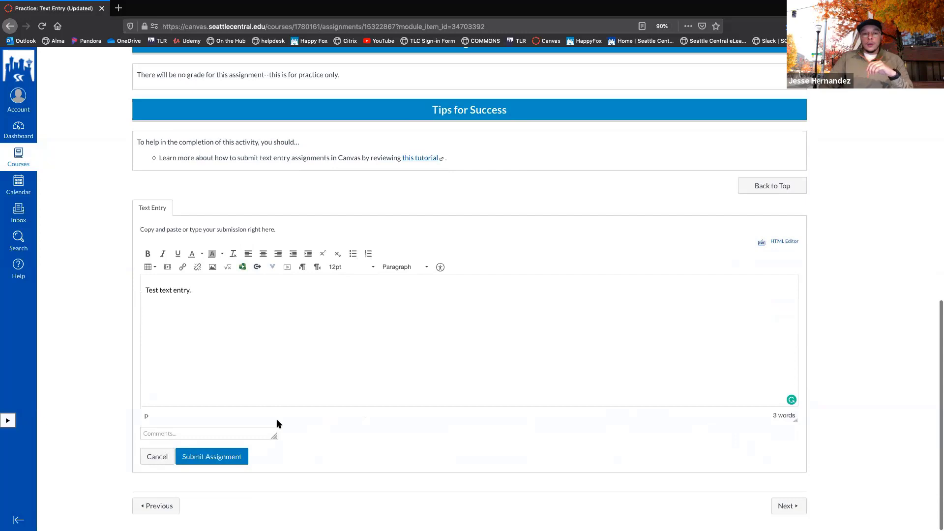
{"action": "left_click", "coordinate": [228, 457]}
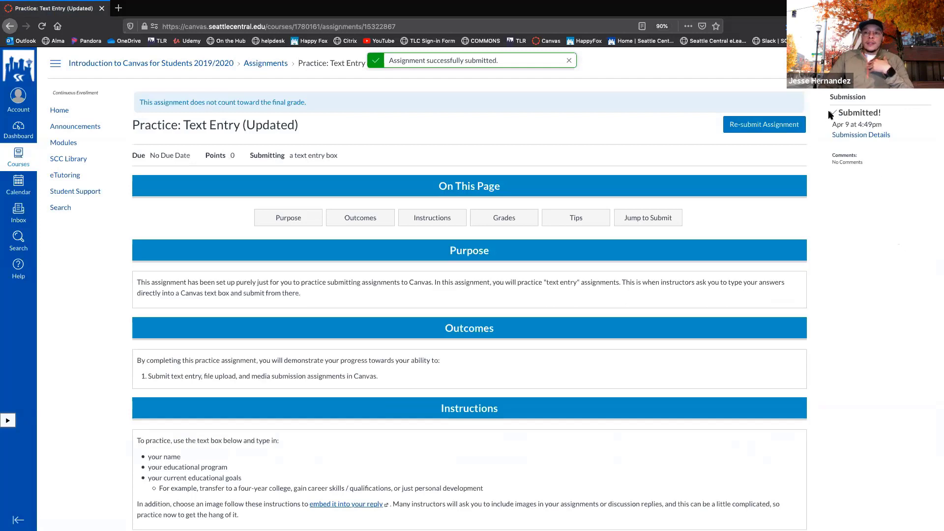
{"action": "left_click_drag", "start_coordinate": [829, 115], "coordinate": [902, 133]}
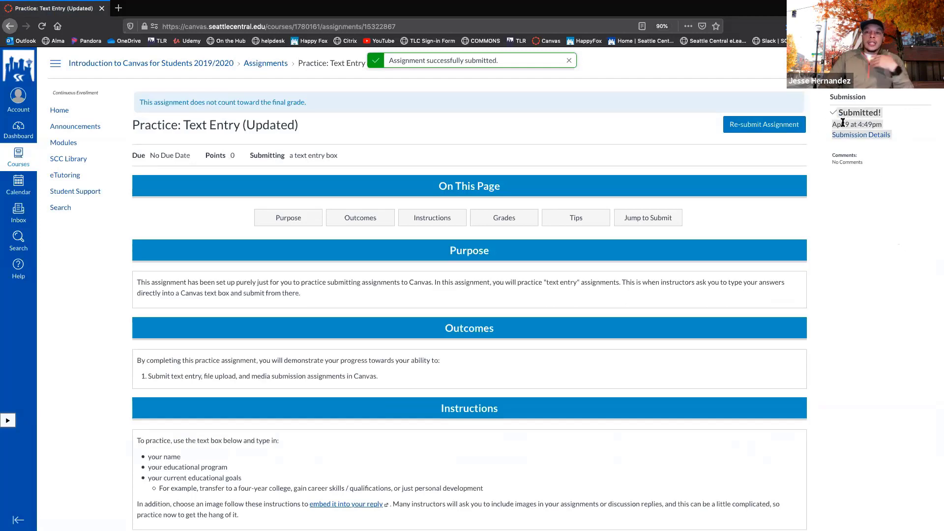
{"action": "left_click", "coordinate": [873, 136]}
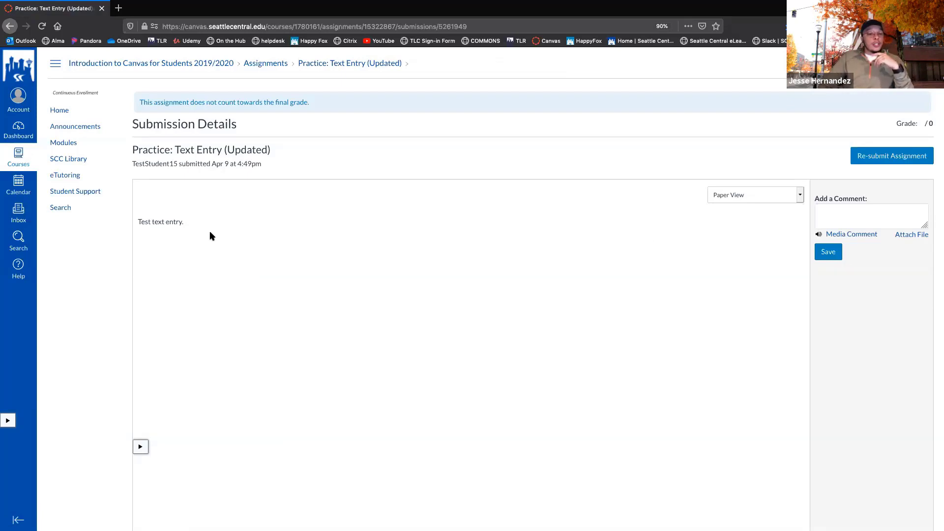
- Return to the course modules and open the Practice: File Upload (Updated) assignment under Course Work
{"action": "left_click", "coordinate": [71, 145]}
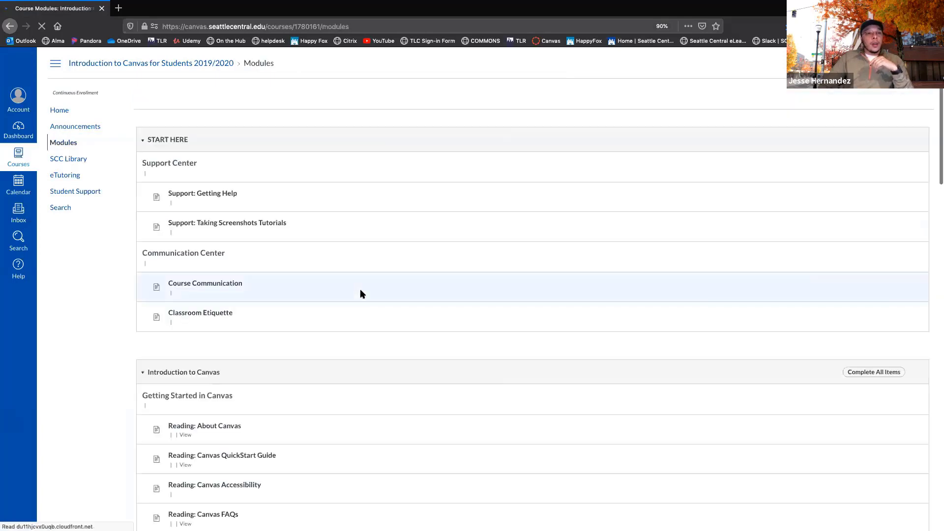
{"action": "scroll", "coordinate": [363, 287], "scroll_direction": "down", "scroll_amount": 10}
{"action": "scroll", "coordinate": [363, 293], "scroll_direction": "up", "scroll_amount": 3}
{"action": "scroll", "coordinate": [364, 293], "scroll_direction": "down", "scroll_amount": 8}
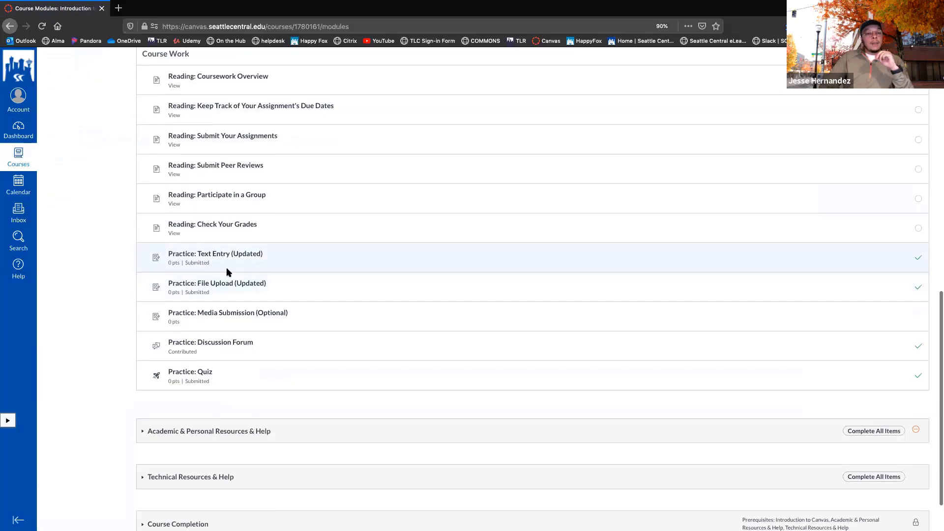
{"action": "left_click", "coordinate": [219, 285]}
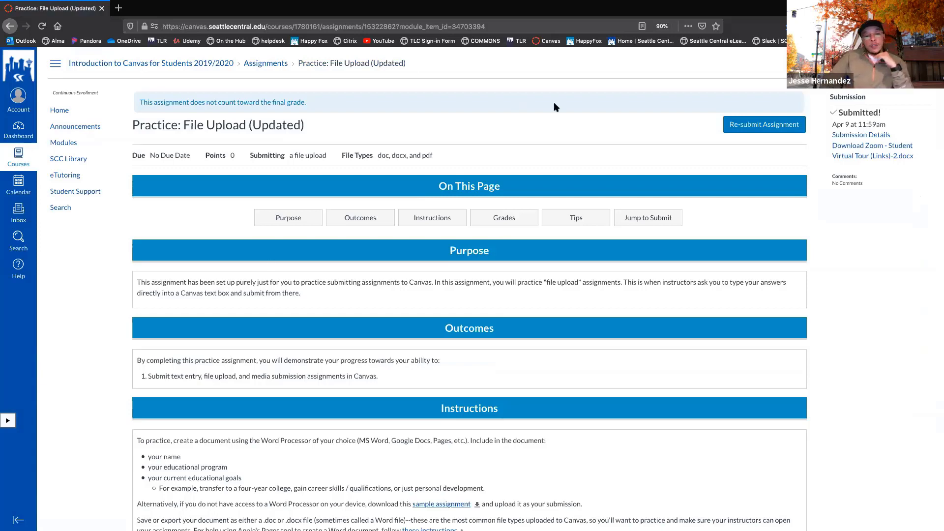
- Re-submit the file upload practice assignment with the desktop file Zoom - Student Virtual Tour (Links).docx
{"action": "scroll", "coordinate": [627, 112], "scroll_direction": "down", "scroll_amount": 1}
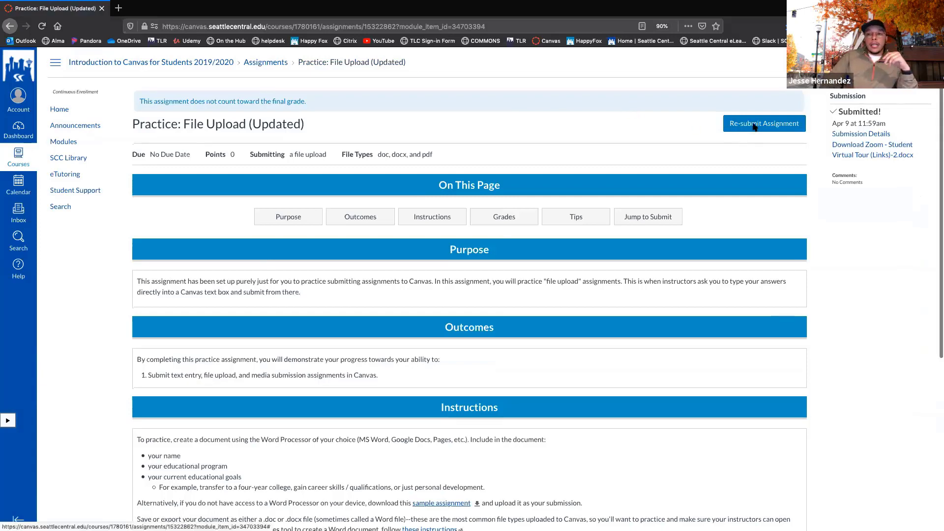
{"action": "scroll", "coordinate": [753, 122], "scroll_direction": "down", "scroll_amount": 8}
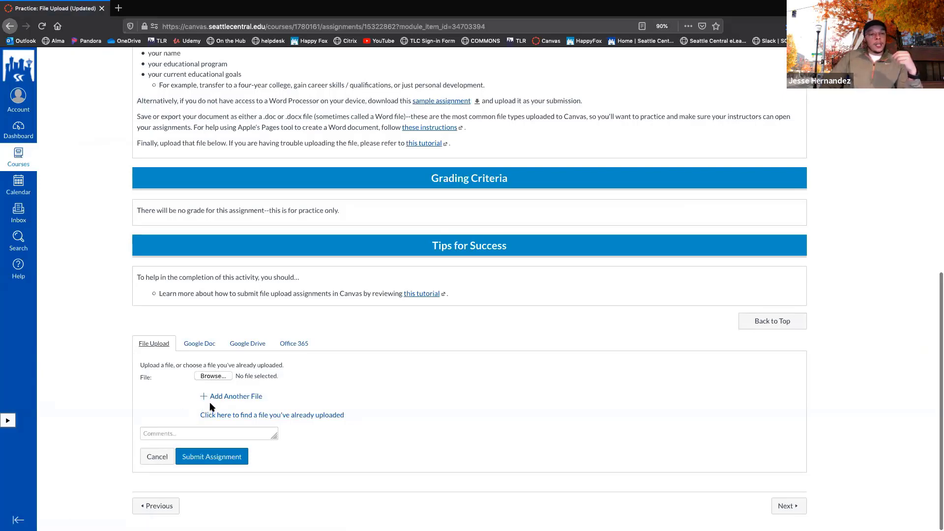
{"action": "left_click", "coordinate": [216, 376]}
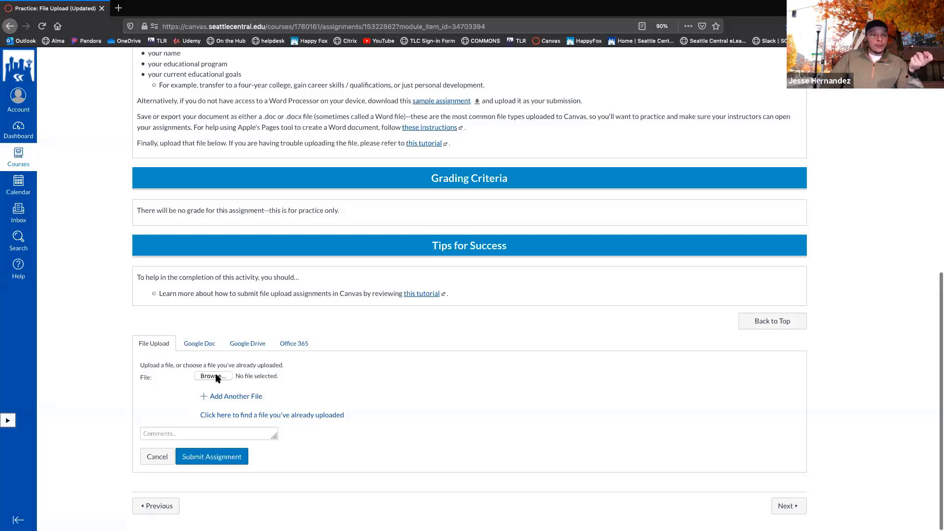
{"action": "scroll", "coordinate": [369, 227], "scroll_direction": "down", "scroll_amount": 3}
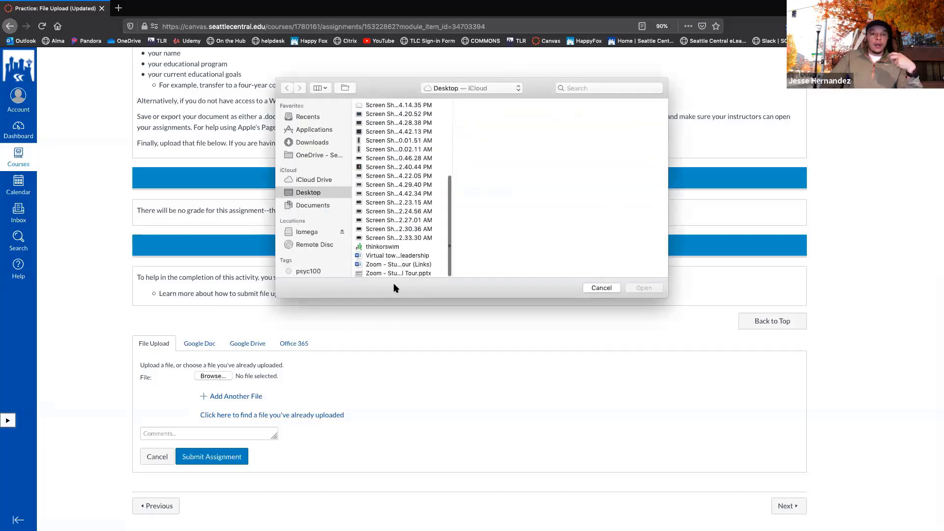
{"action": "left_click", "coordinate": [396, 264]}
{"action": "left_click", "coordinate": [643, 289]}
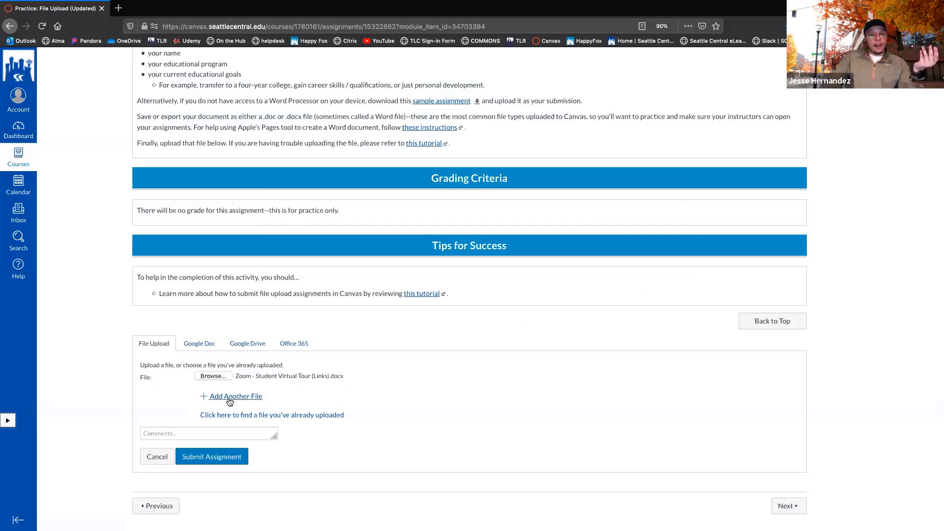
{"action": "left_click", "coordinate": [221, 458]}
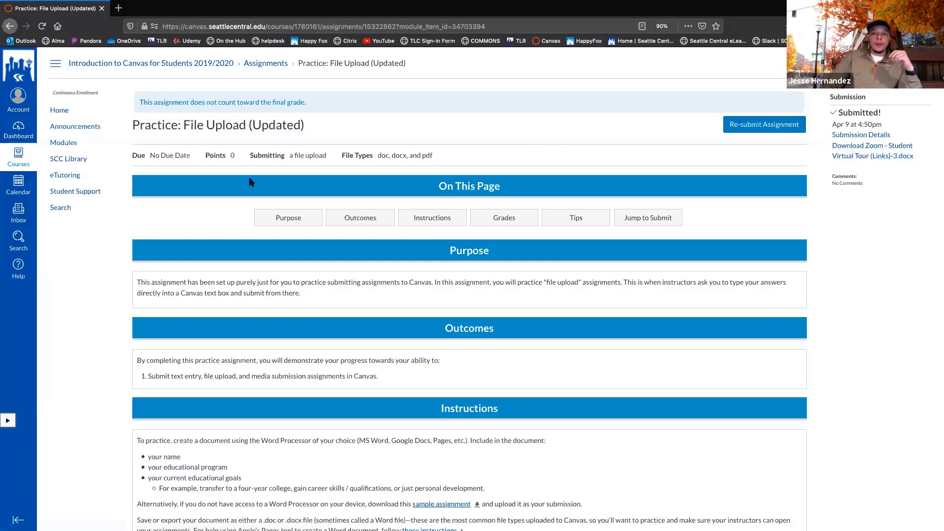
- Open Practice: Discussion Forum from the course modules and review its page from the purpose to the tips for success
{"action": "left_click", "coordinate": [75, 145]}
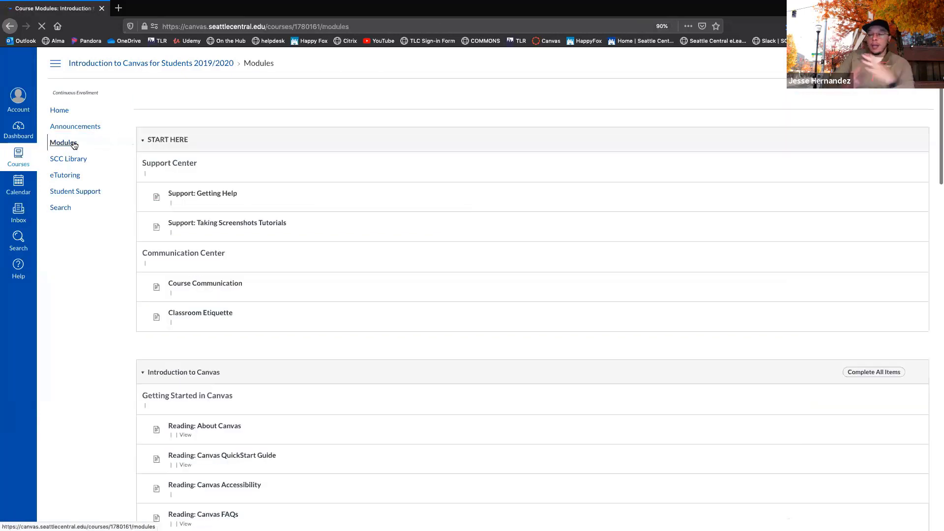
{"action": "scroll", "coordinate": [72, 144], "scroll_direction": "down", "scroll_amount": 3}
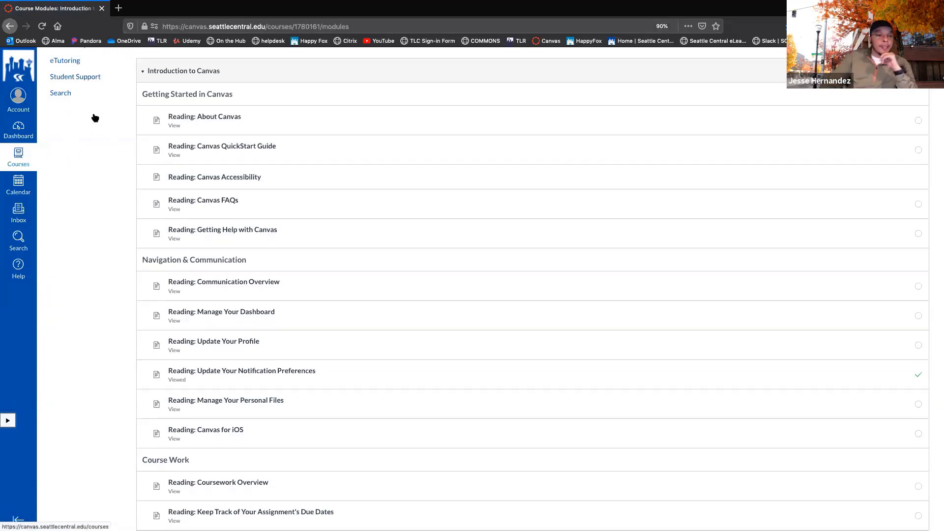
{"action": "scroll", "coordinate": [298, 169], "scroll_direction": "down", "scroll_amount": 10}
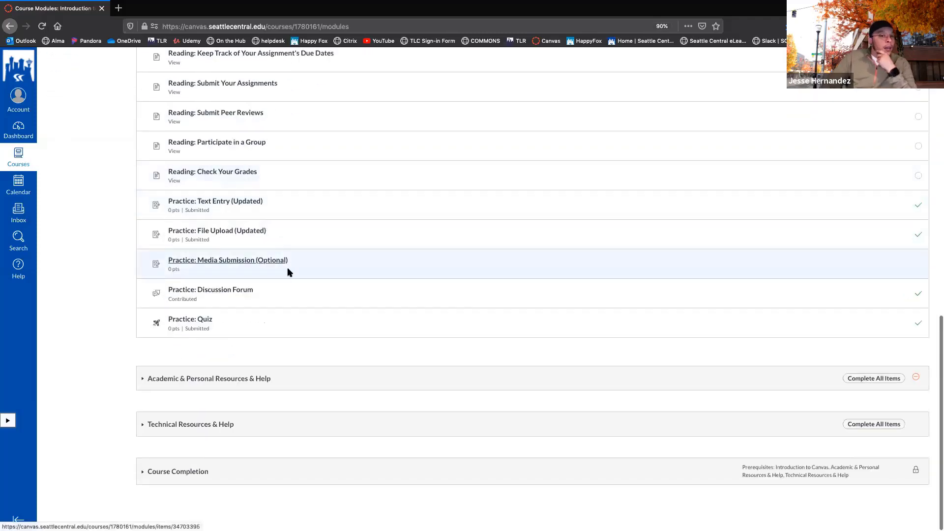
{"action": "left_click", "coordinate": [234, 292]}
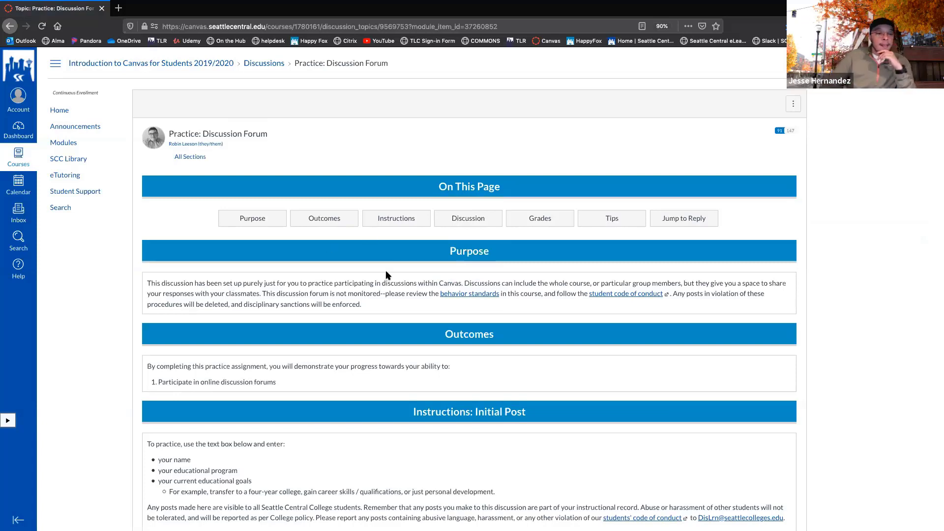
{"action": "scroll", "coordinate": [387, 274], "scroll_direction": "down", "scroll_amount": 5}
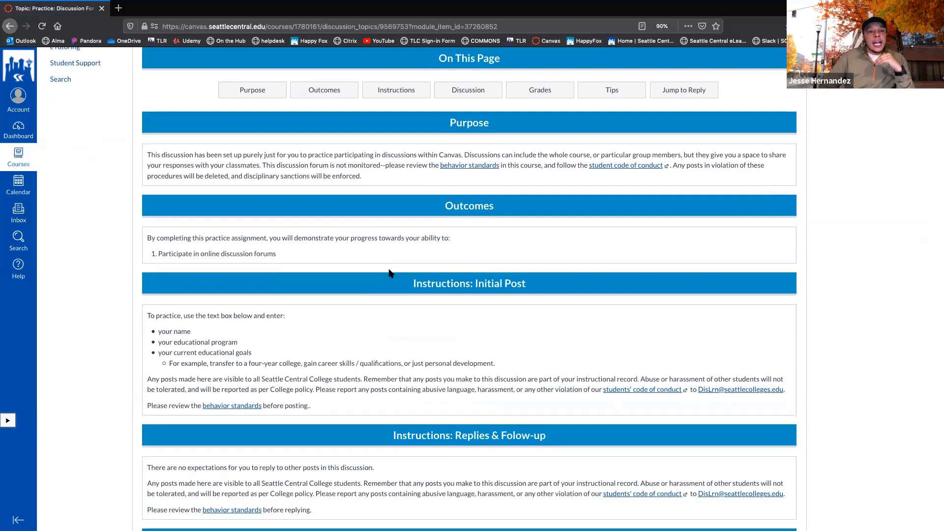
{"action": "scroll", "coordinate": [389, 273], "scroll_direction": "down", "scroll_amount": 3}
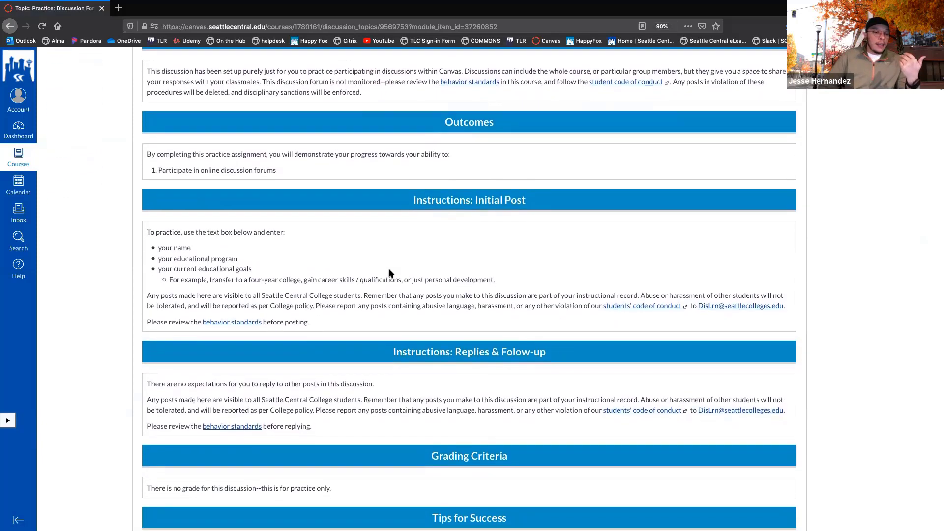
{"action": "scroll", "coordinate": [389, 273], "scroll_direction": "down", "scroll_amount": 2}
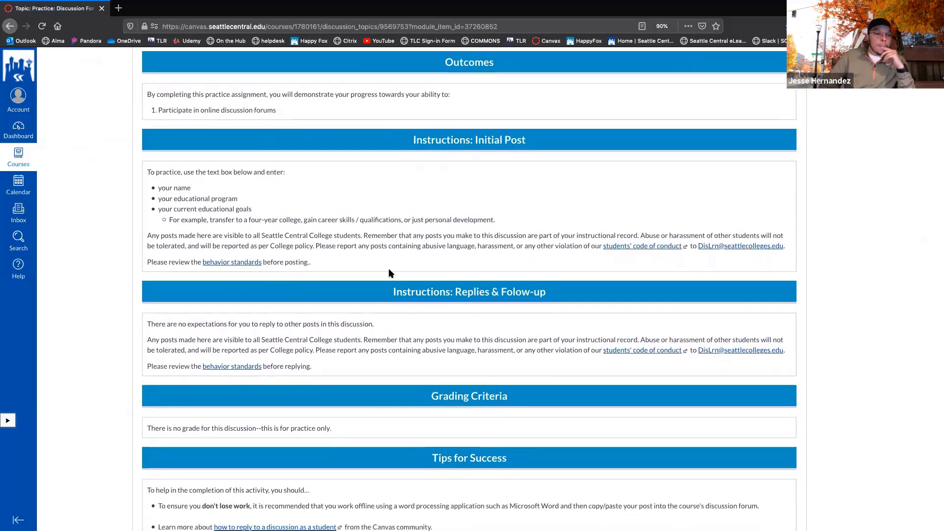
{"action": "scroll", "coordinate": [389, 273], "scroll_direction": "down", "scroll_amount": 3}
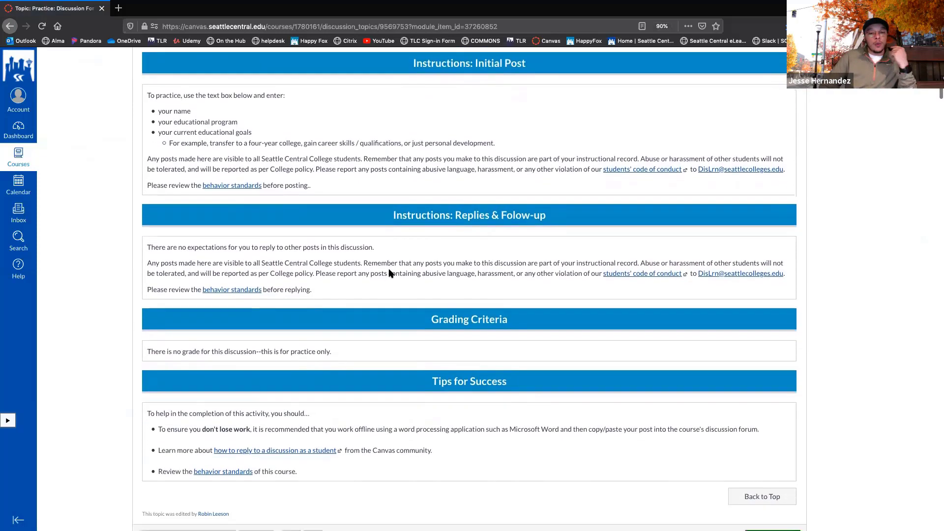
{"action": "scroll", "coordinate": [388, 273], "scroll_direction": "down", "scroll_amount": 1}
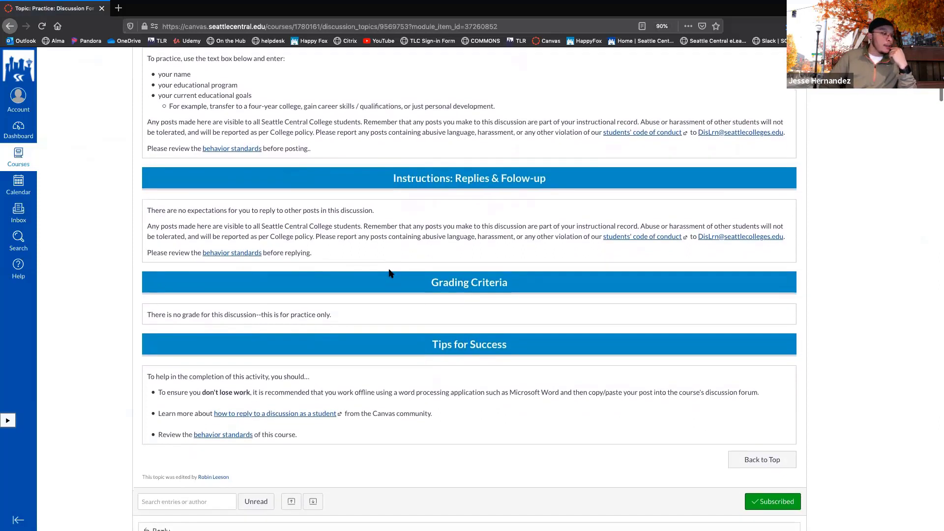
{"action": "scroll", "coordinate": [388, 273], "scroll_direction": "down", "scroll_amount": 2}
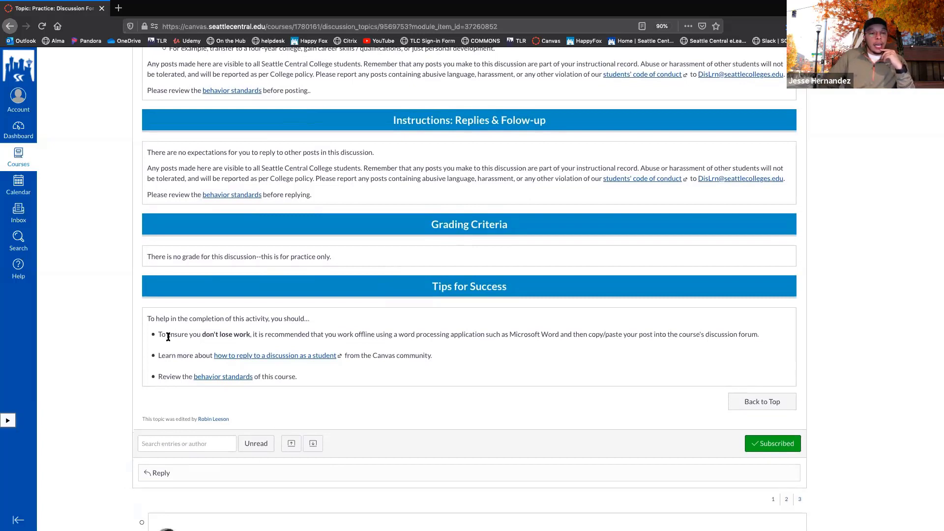
- Post "Test Reply" as a reply to the practice discussion and look over the neighbouring student posts
{"action": "left_click", "coordinate": [173, 474]}
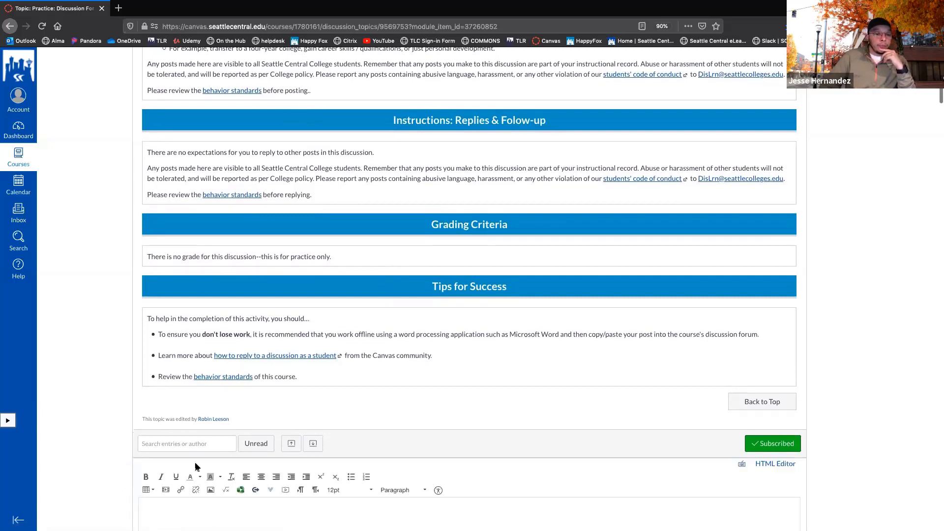
{"action": "scroll", "coordinate": [195, 463], "scroll_direction": "down", "scroll_amount": 5}
{"action": "scroll", "coordinate": [196, 463], "scroll_direction": "down", "scroll_amount": 1}
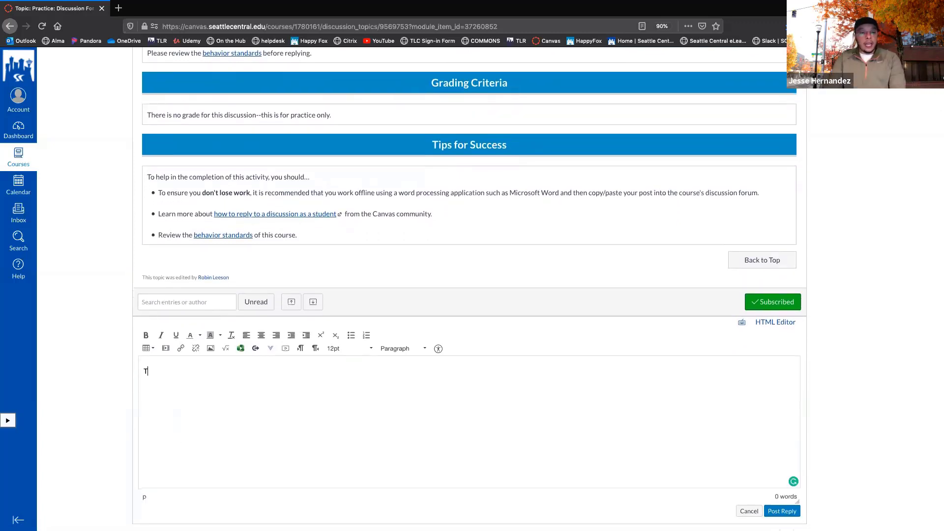
{"action": "type", "text": "est Reply"}
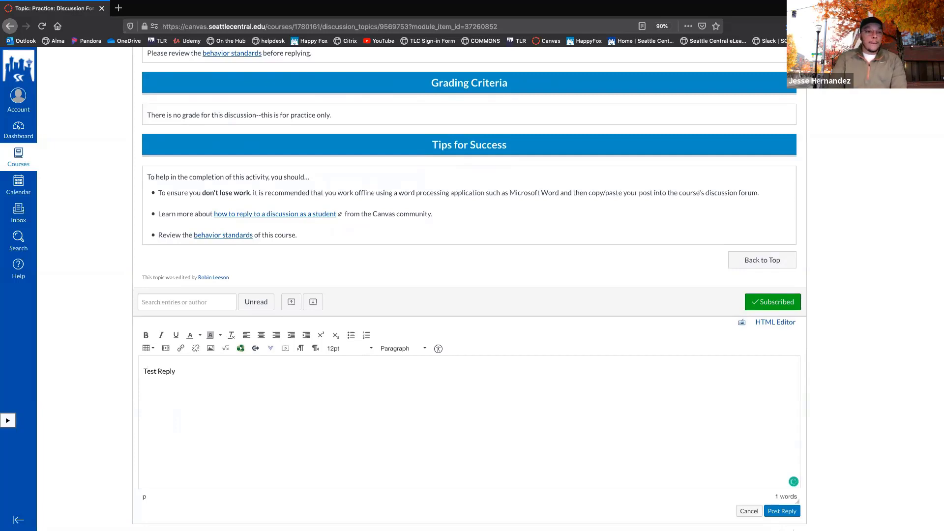
{"action": "left_click", "coordinate": [790, 514]}
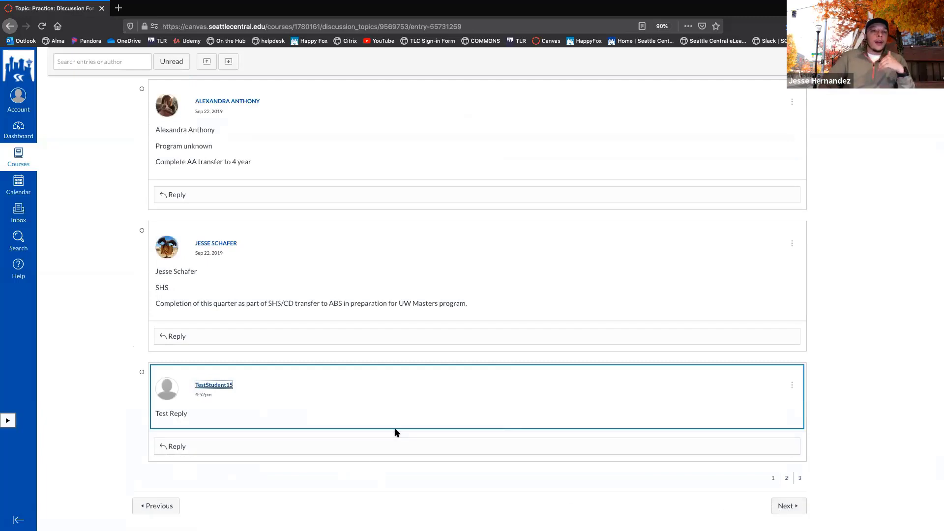
{"action": "scroll", "coordinate": [405, 414], "scroll_direction": "up", "scroll_amount": 4}
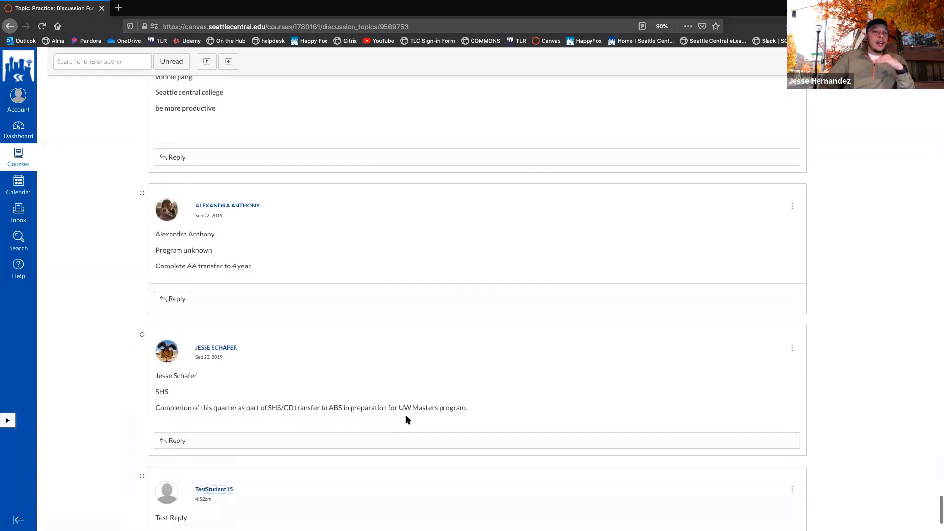
{"action": "scroll", "coordinate": [406, 416], "scroll_direction": "up", "scroll_amount": 2}
{"action": "scroll", "coordinate": [406, 420], "scroll_direction": "up", "scroll_amount": 2}
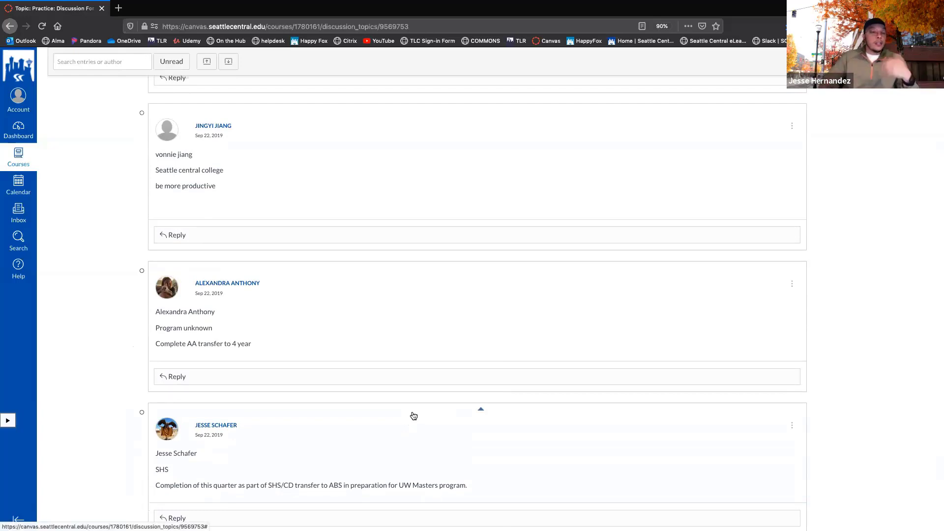
{"action": "scroll", "coordinate": [414, 416], "scroll_direction": "down", "scroll_amount": 5}
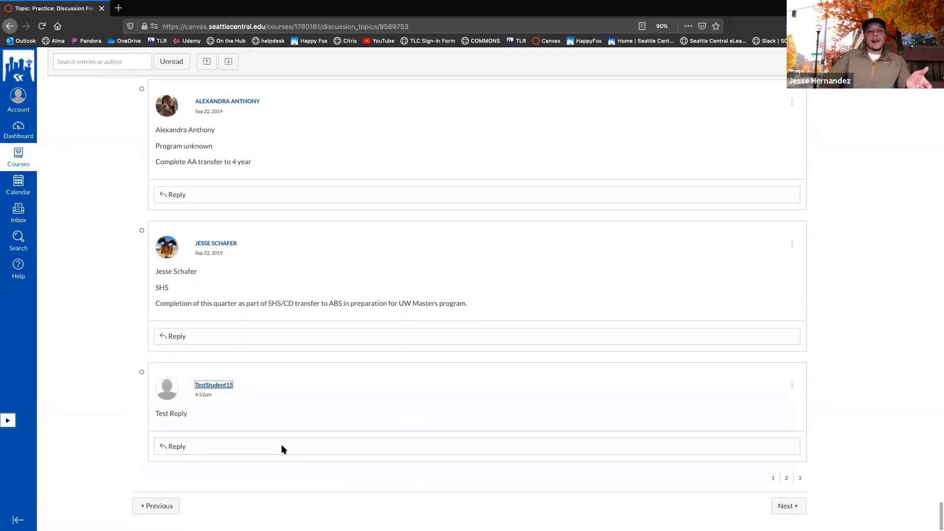
- Post "Hello!" as a reply to the classmate's discussion post about working towards an associates in social and human services
{"action": "scroll", "coordinate": [284, 373], "scroll_direction": "up", "scroll_amount": 6}
{"action": "scroll", "coordinate": [287, 375], "scroll_direction": "up", "scroll_amount": 20}
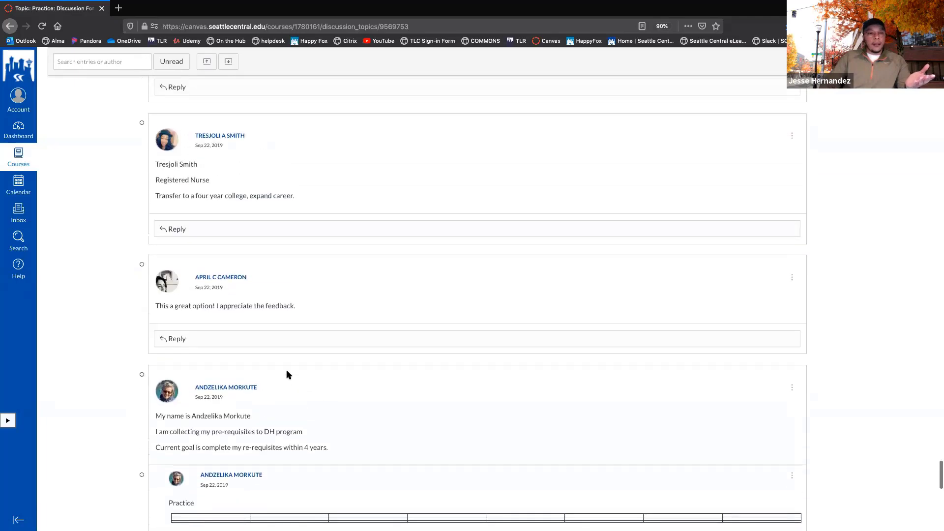
{"action": "scroll", "coordinate": [287, 371], "scroll_direction": "up", "scroll_amount": 20}
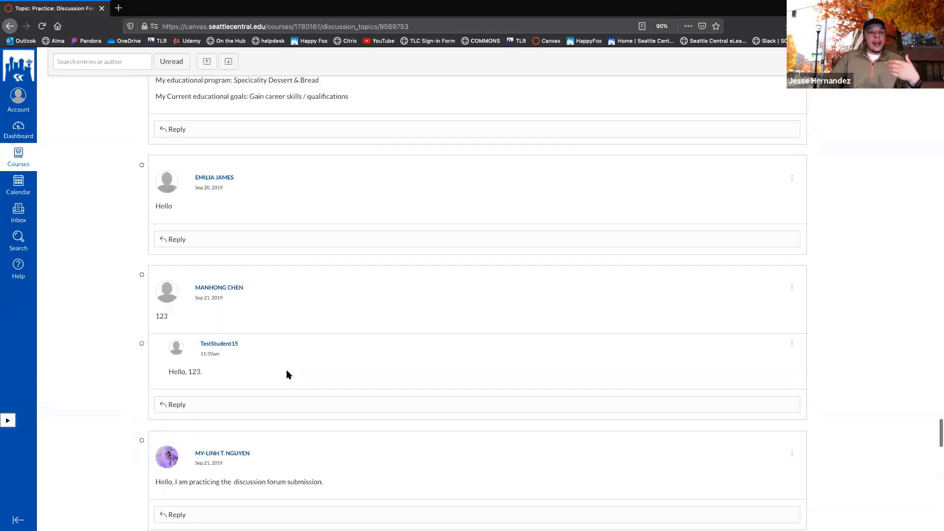
{"action": "scroll", "coordinate": [287, 374], "scroll_direction": "up", "scroll_amount": 6}
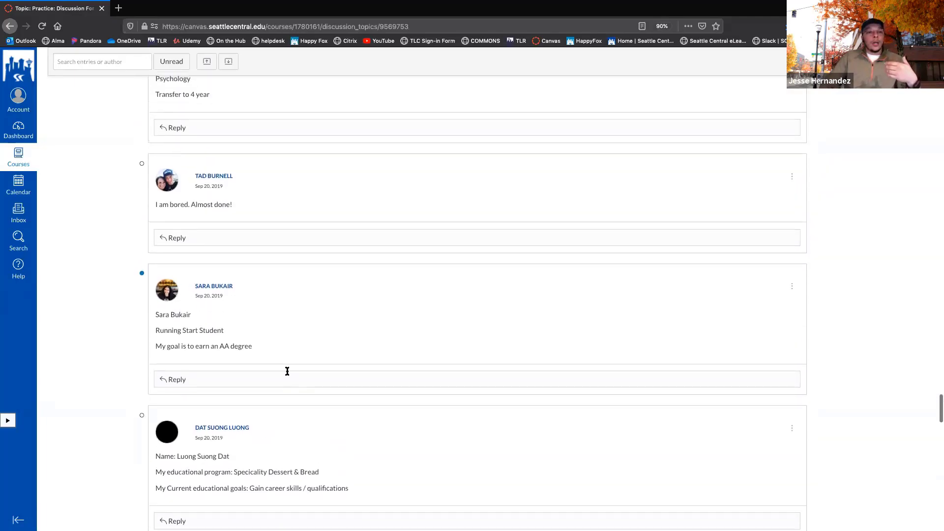
{"action": "scroll", "coordinate": [288, 319], "scroll_direction": "up", "scroll_amount": 7}
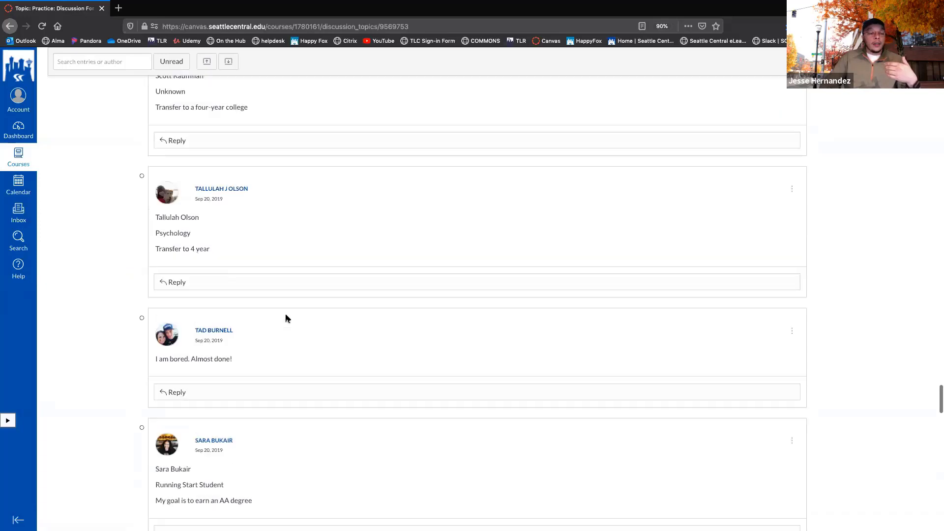
{"action": "scroll", "coordinate": [287, 319], "scroll_direction": "up", "scroll_amount": 8}
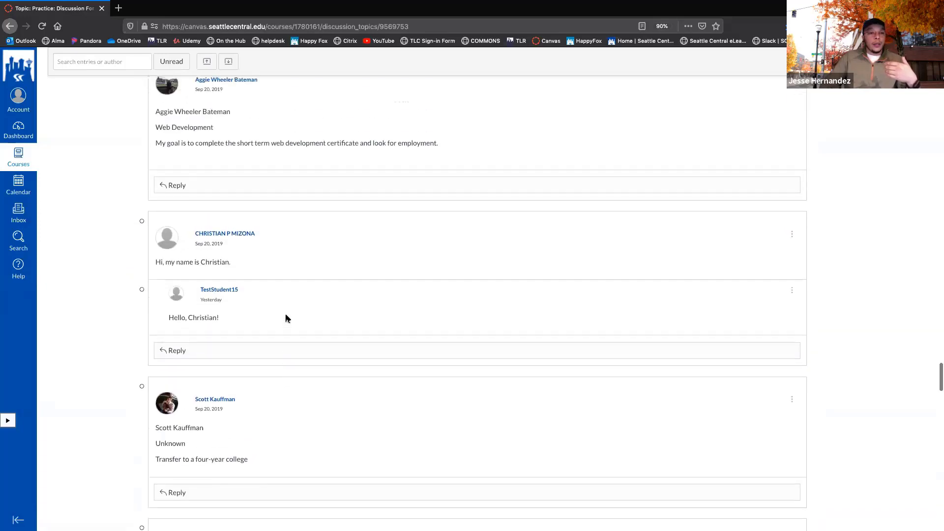
{"action": "scroll", "coordinate": [287, 319], "scroll_direction": "up", "scroll_amount": 8}
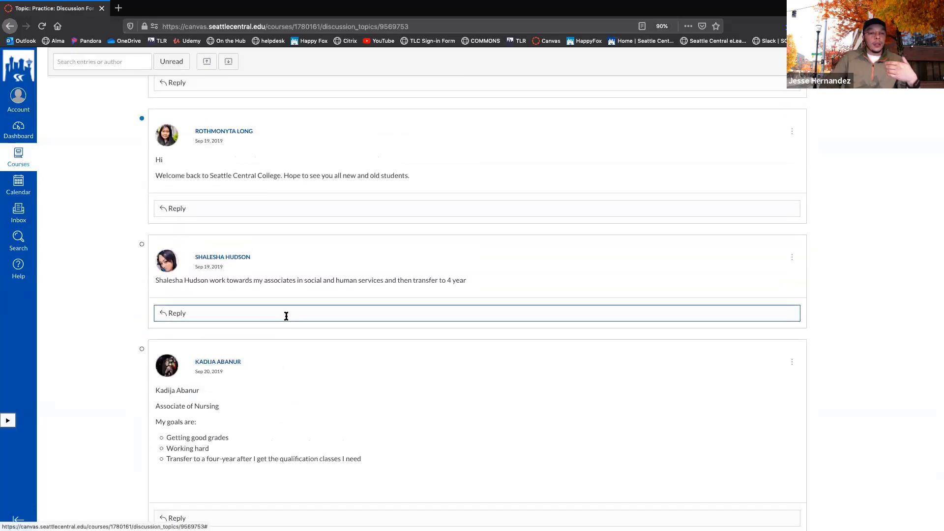
{"action": "left_click", "coordinate": [287, 316]}
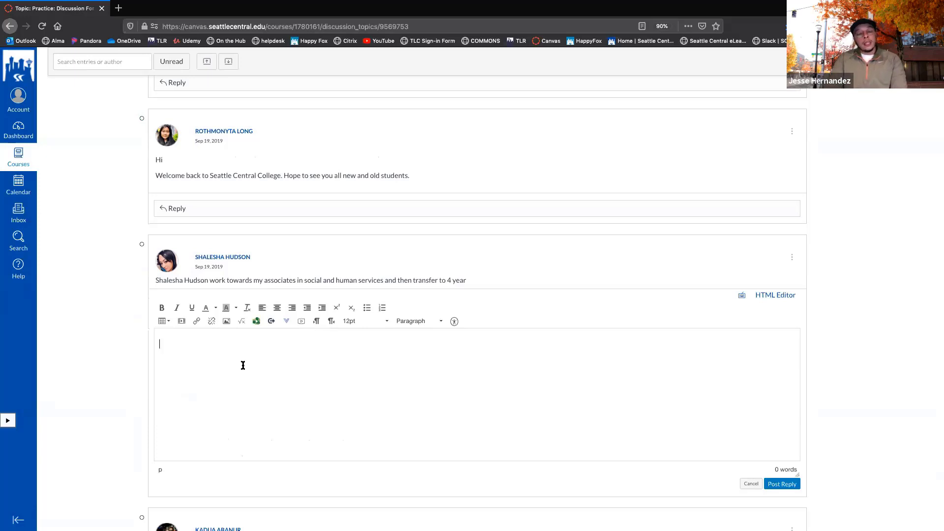
{"action": "type", "text": "Hello!"}
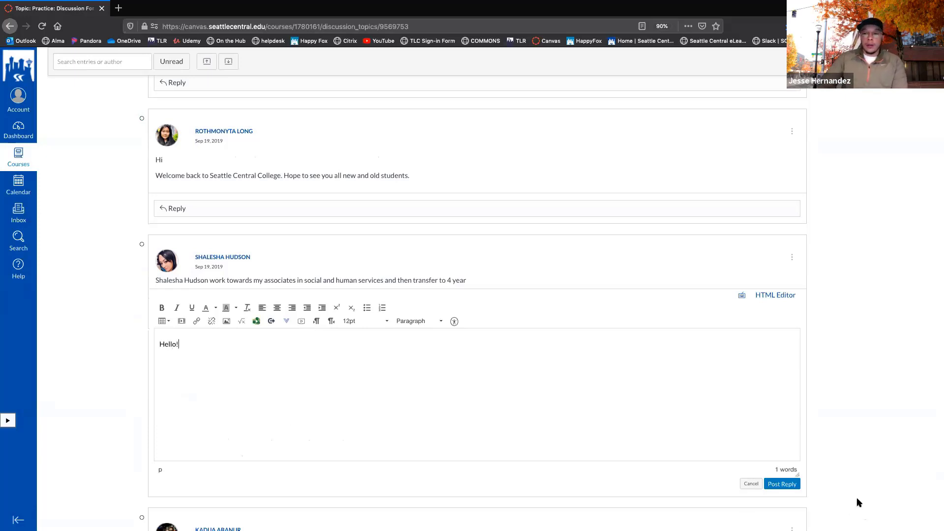
{"action": "left_click", "coordinate": [782, 484]}
{"action": "scroll", "coordinate": [727, 475], "scroll_direction": "down", "scroll_amount": 4}
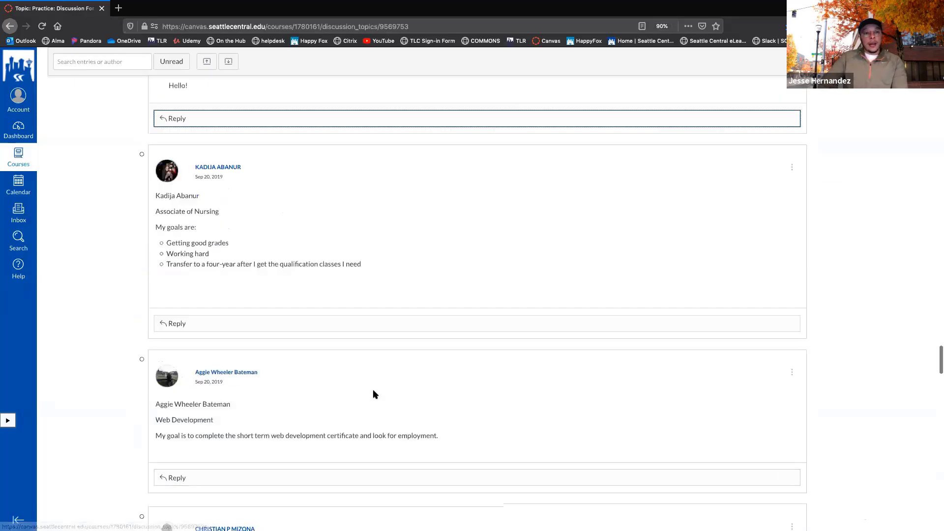
{"action": "scroll", "coordinate": [375, 392], "scroll_direction": "up", "scroll_amount": 6}
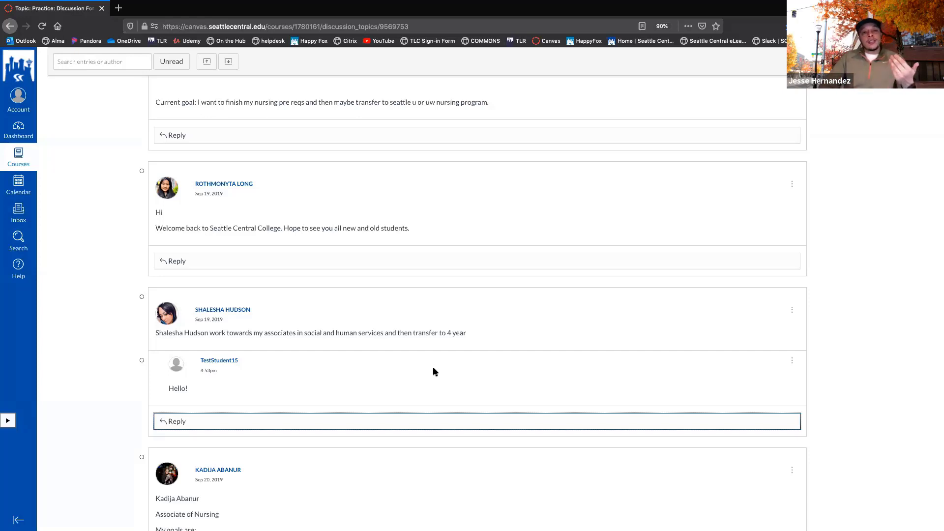
- Open a reply editor under the Associate of Nursing student's post and examine how replies are placed beneath classmates' posts
{"action": "scroll", "coordinate": [383, 407], "scroll_direction": "down", "scroll_amount": 3}
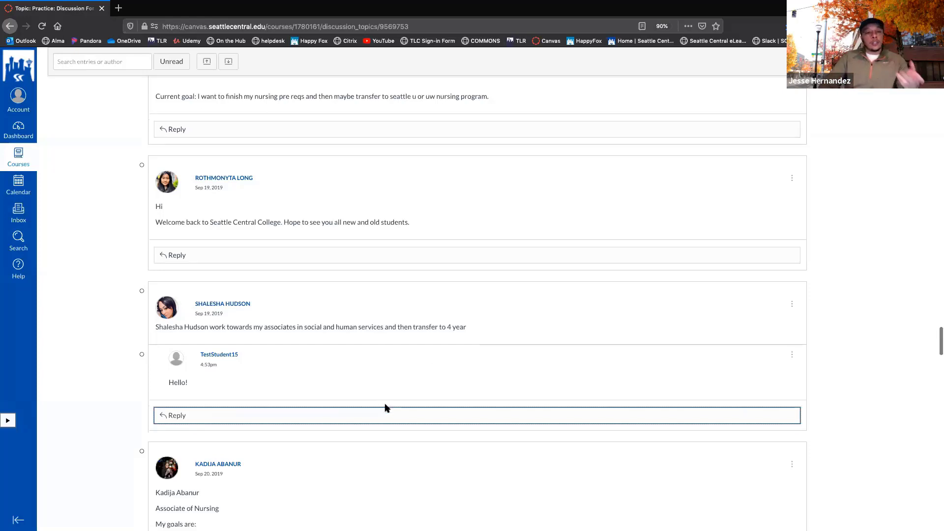
{"action": "scroll", "coordinate": [386, 407], "scroll_direction": "down", "scroll_amount": 2}
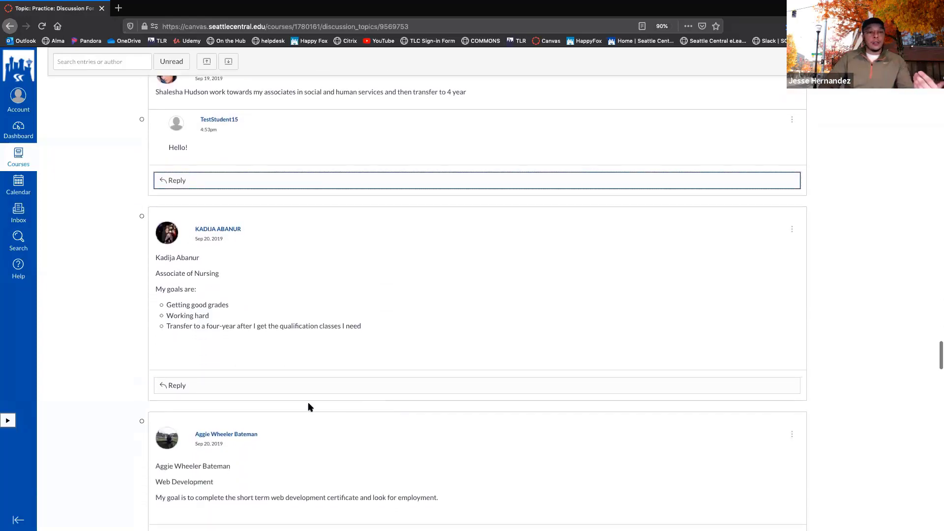
{"action": "left_click", "coordinate": [292, 386]}
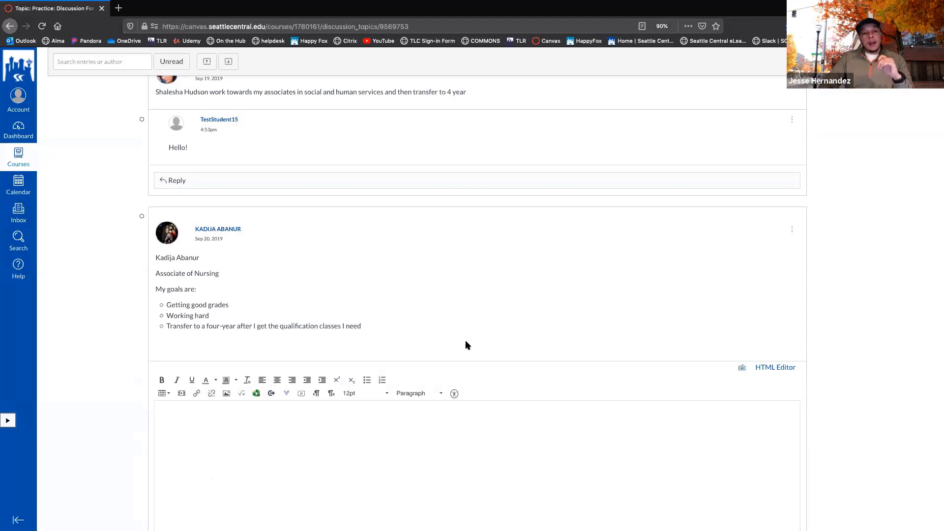
{"action": "scroll", "coordinate": [465, 341], "scroll_direction": "up", "scroll_amount": 2}
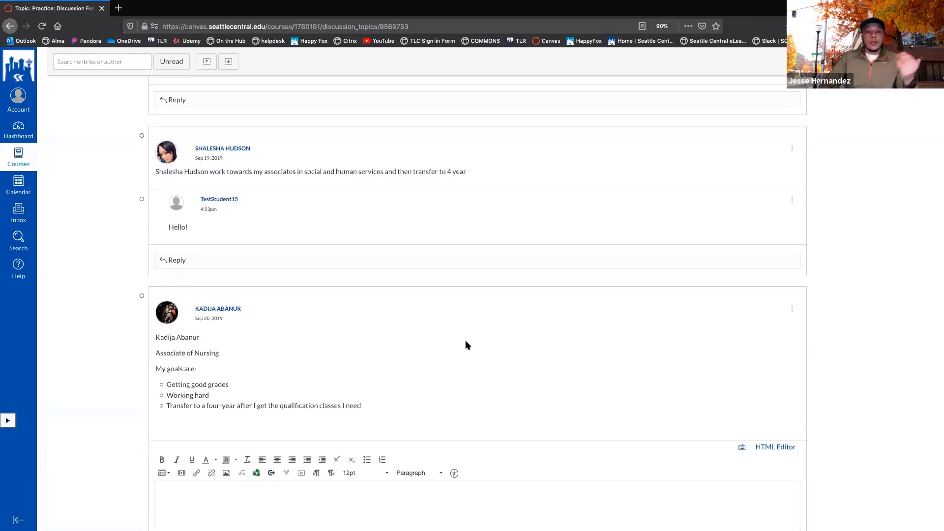
{"action": "scroll", "coordinate": [466, 342], "scroll_direction": "down", "scroll_amount": 5}
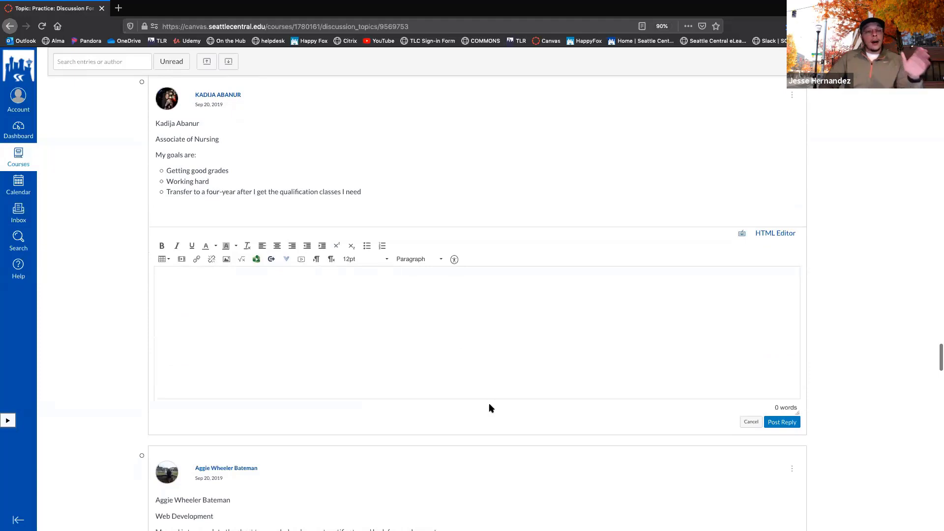
{"action": "scroll", "coordinate": [490, 407], "scroll_direction": "up", "scroll_amount": 7}
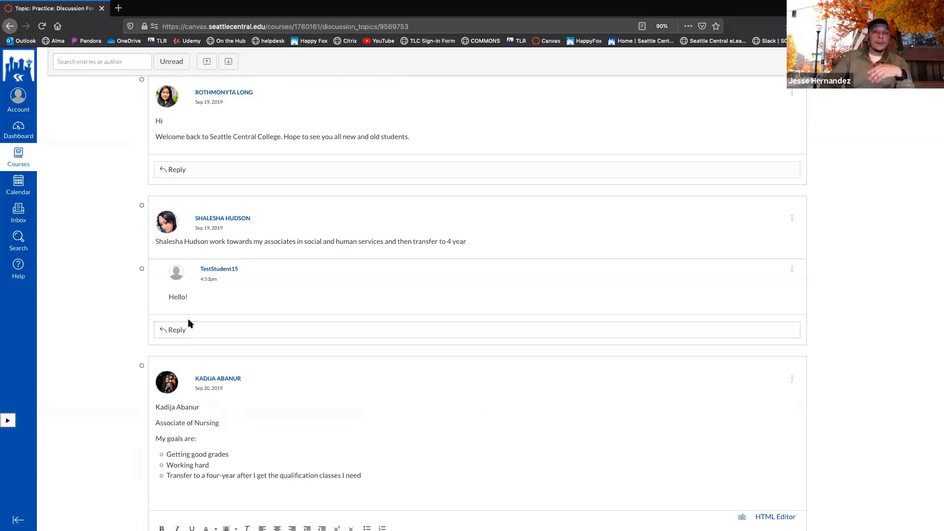
{"action": "scroll", "coordinate": [186, 310], "scroll_direction": "down", "scroll_amount": 3}
{"action": "scroll", "coordinate": [185, 308], "scroll_direction": "up", "scroll_amount": 2}
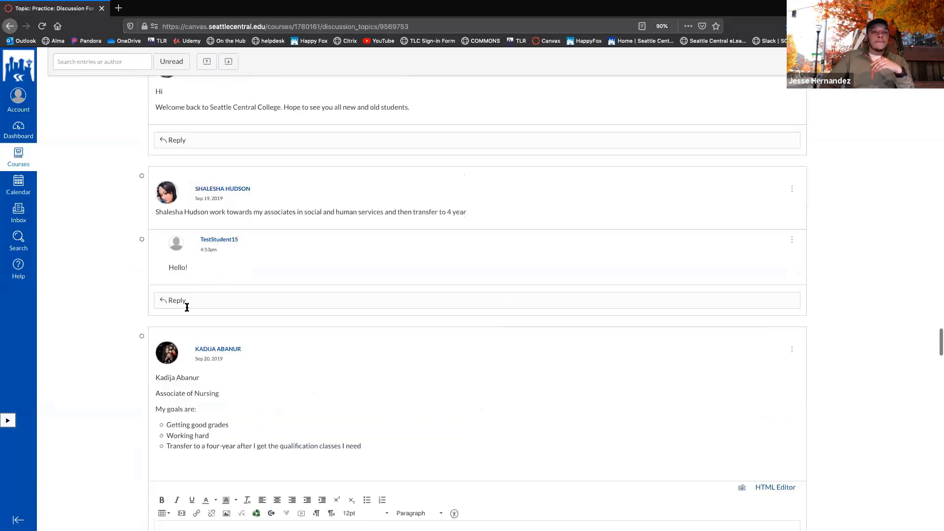
- Return to the course modules and open Practice: Quiz
{"action": "scroll", "coordinate": [187, 308], "scroll_direction": "up", "scroll_amount": 20}
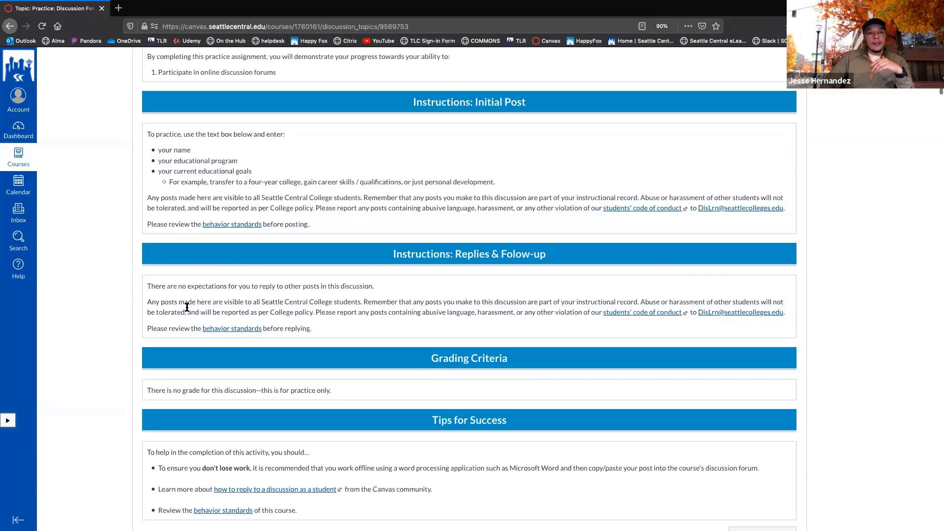
{"action": "scroll", "coordinate": [187, 307], "scroll_direction": "up", "scroll_amount": 6}
{"action": "left_click", "coordinate": [71, 144]}
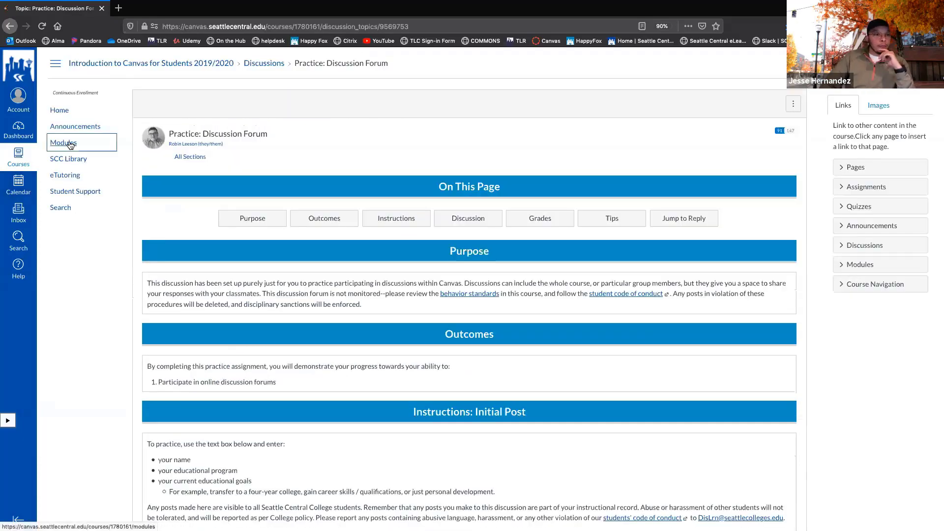
{"action": "scroll", "coordinate": [158, 282], "scroll_direction": "down", "scroll_amount": 6}
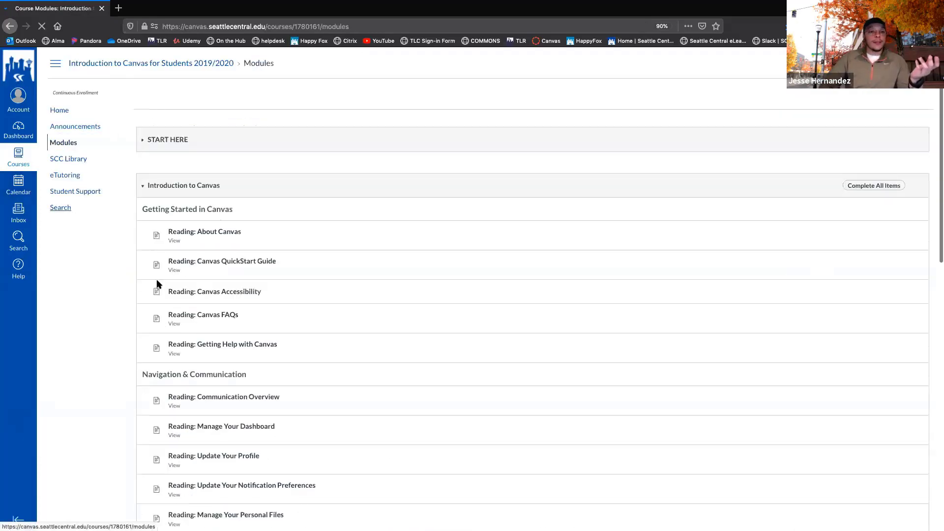
{"action": "scroll", "coordinate": [79, 335], "scroll_direction": "down", "scroll_amount": 9}
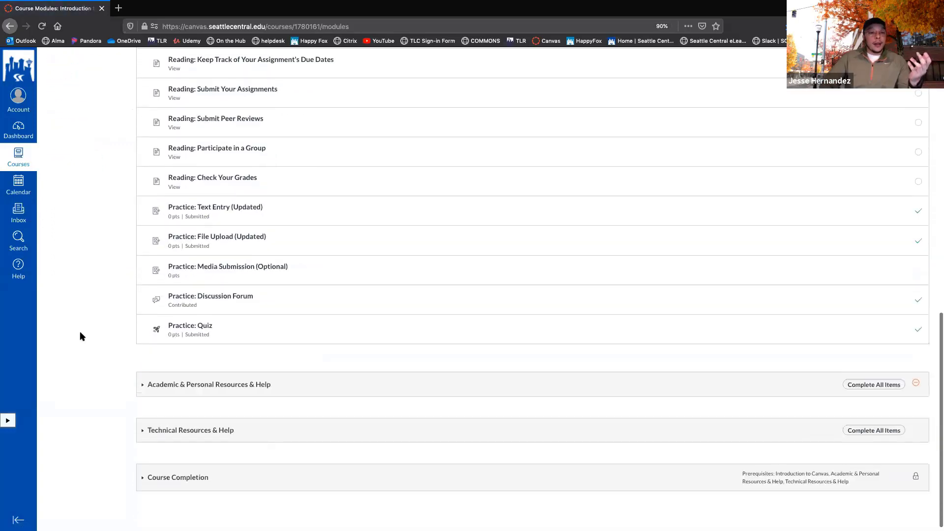
{"action": "left_click", "coordinate": [189, 329]}
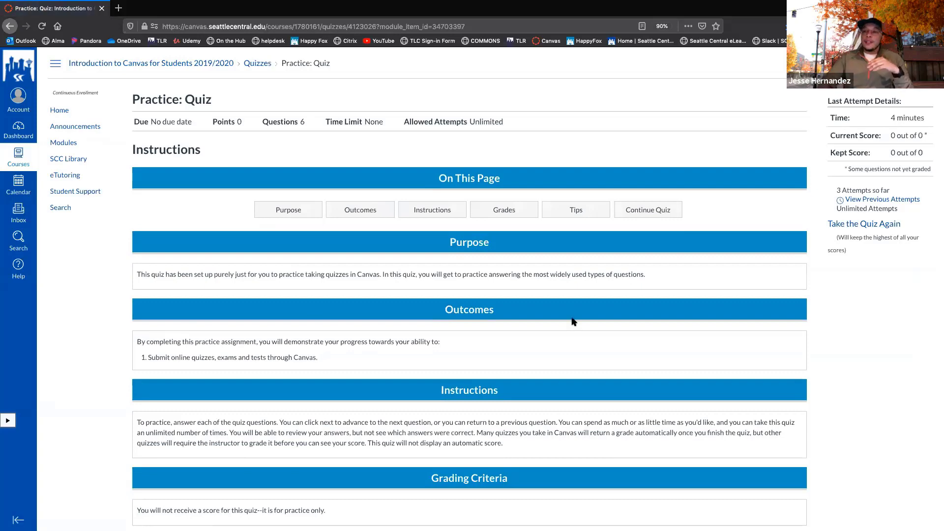
- Review the practice quiz's instructions through the attempt history and start taking the quiz again
{"action": "scroll", "coordinate": [561, 308], "scroll_direction": "down", "scroll_amount": 5}
{"action": "scroll", "coordinate": [512, 364], "scroll_direction": "down", "scroll_amount": 1}
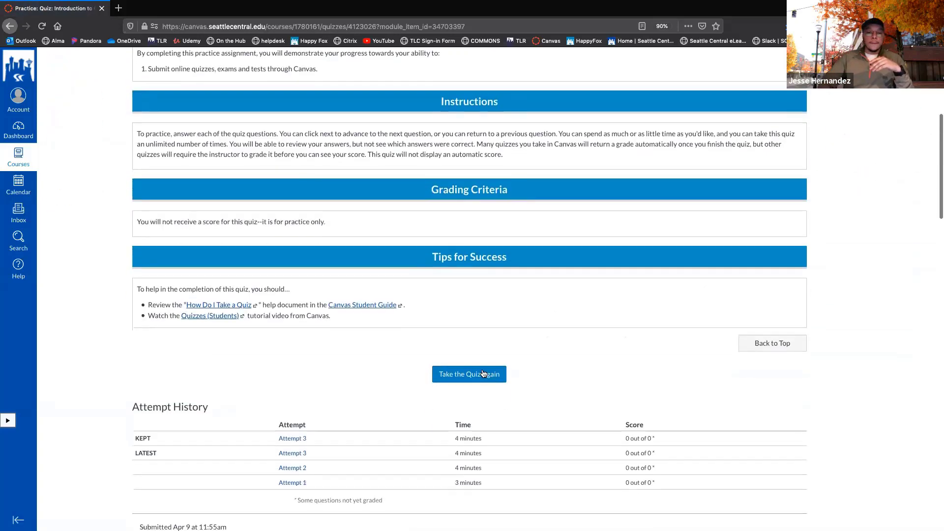
{"action": "left_click", "coordinate": [483, 374]}
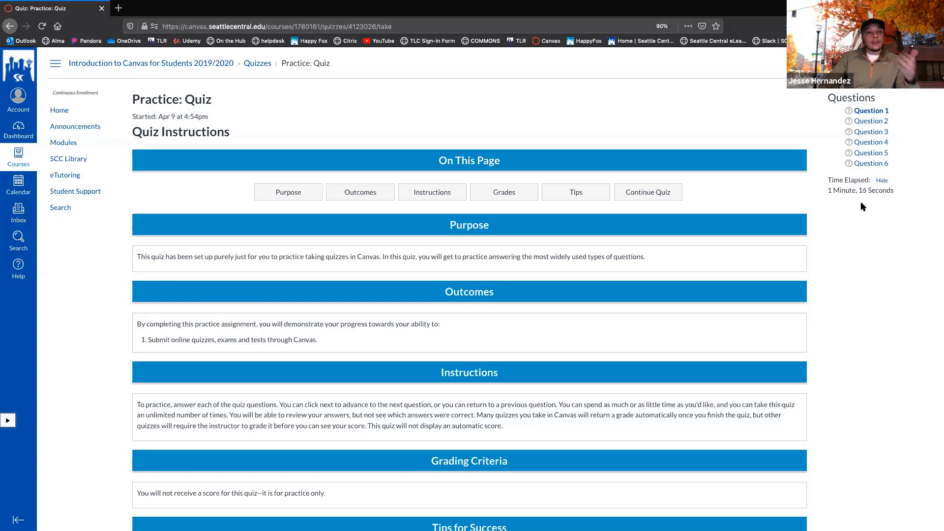
- Try the different choices for Question 1, settle on Contact eLearning, and advance to Question 2
{"action": "scroll", "coordinate": [860, 206], "scroll_direction": "down", "scroll_amount": 3}
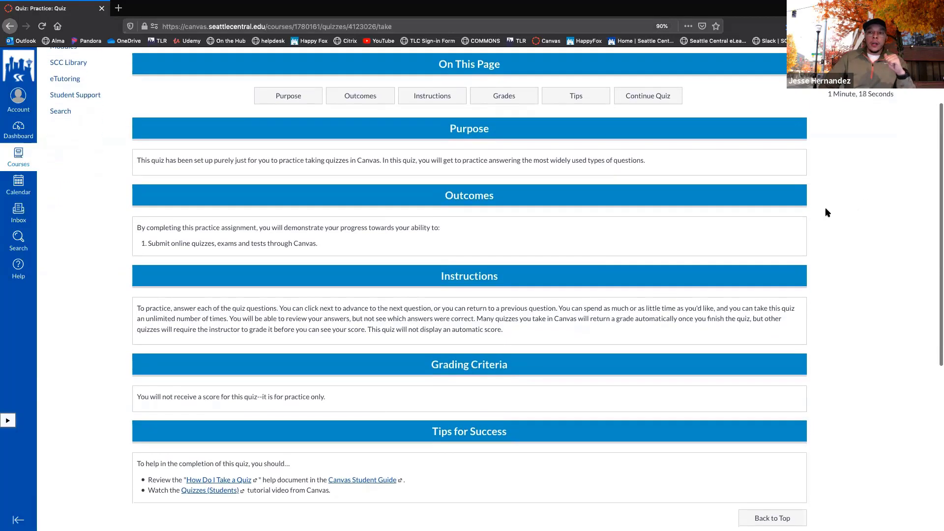
{"action": "scroll", "coordinate": [489, 384], "scroll_direction": "down", "scroll_amount": 9}
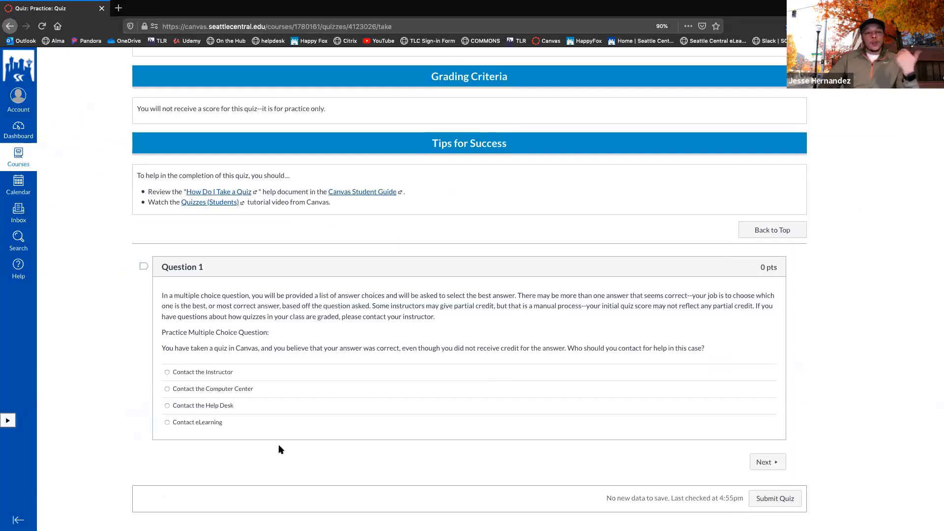
{"action": "left_click", "coordinate": [167, 372]}
{"action": "left_click", "coordinate": [168, 389]}
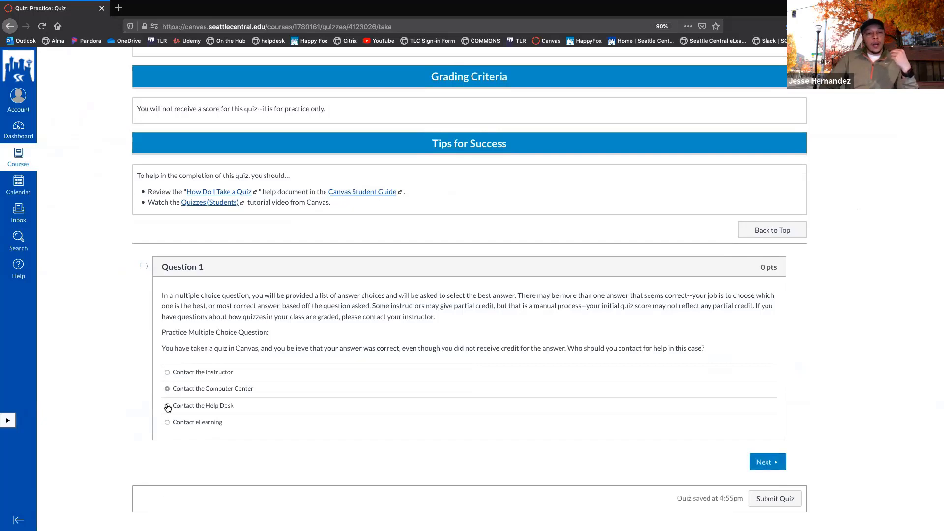
{"action": "left_click", "coordinate": [167, 407]}
{"action": "left_click", "coordinate": [167, 423]}
{"action": "left_click", "coordinate": [167, 372]}
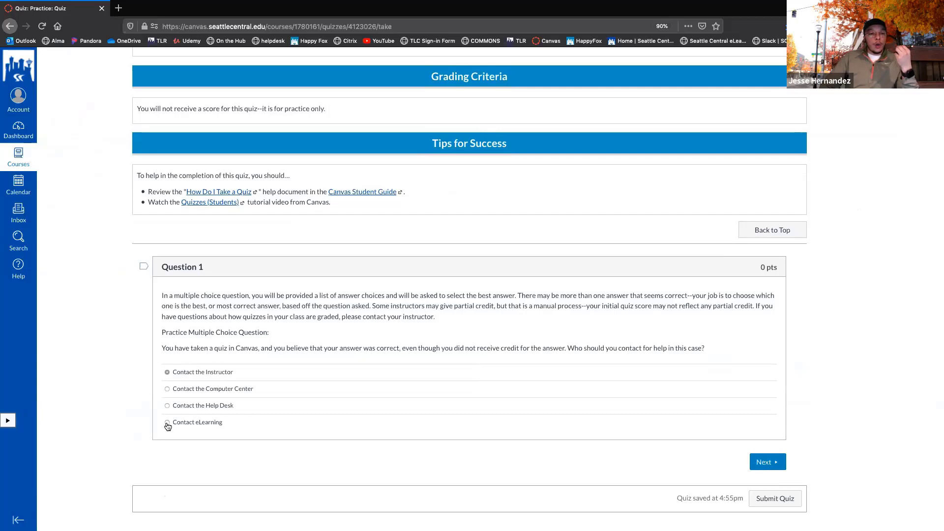
{"action": "left_click", "coordinate": [167, 422]}
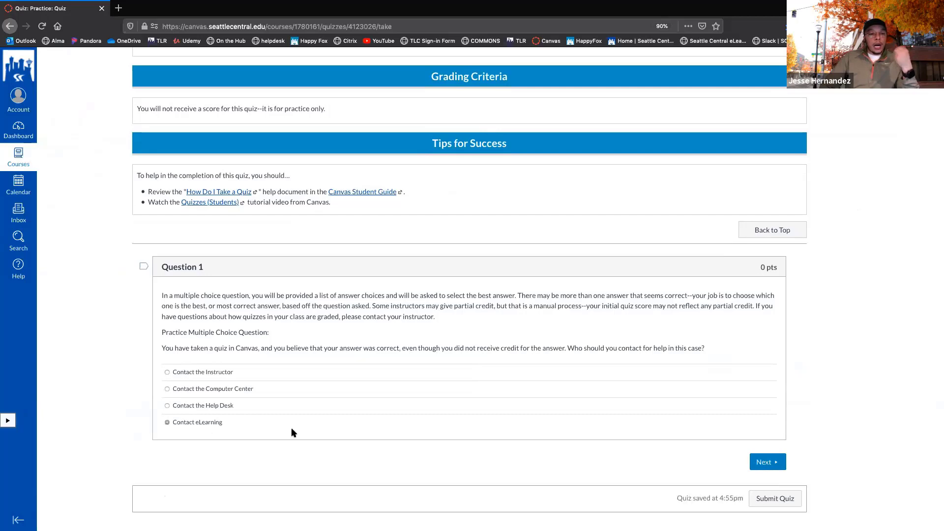
{"action": "left_click", "coordinate": [765, 466]}
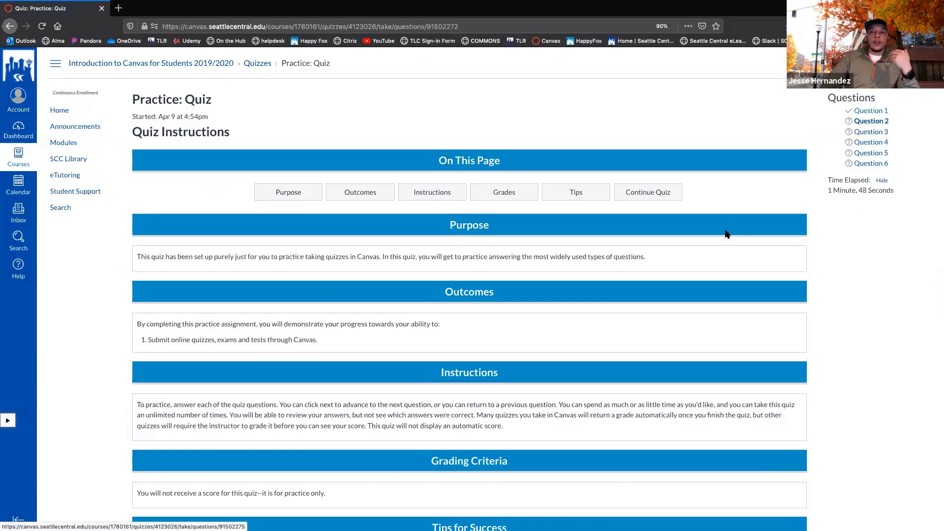
- Answer Question 2 with South Seattle College and Seattle Colleges, and advance to the true/false statement in Question 3
{"action": "scroll", "coordinate": [654, 228], "scroll_direction": "down", "scroll_amount": 8}
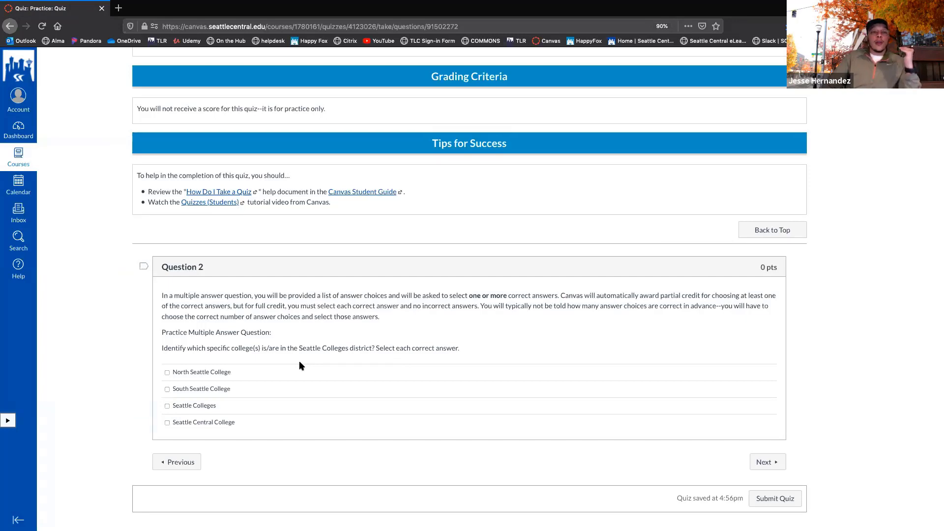
{"action": "left_click", "coordinate": [167, 389]}
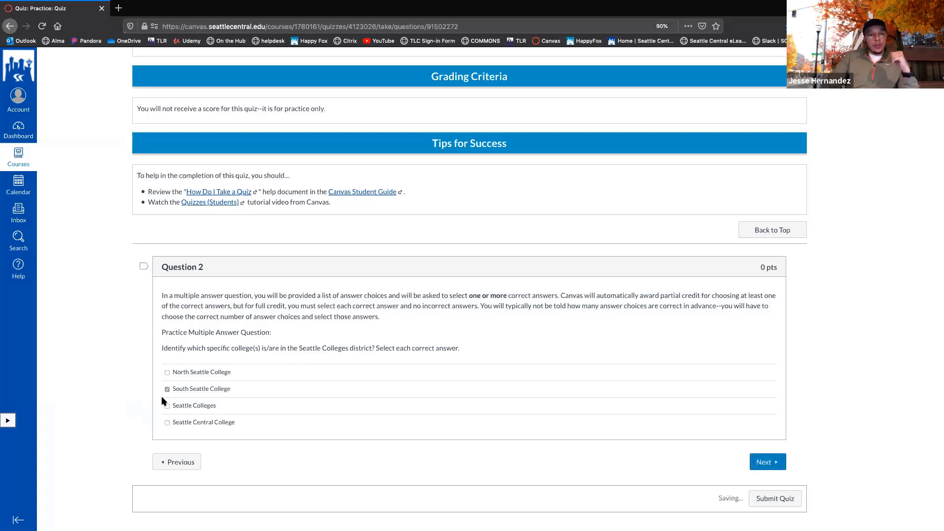
{"action": "left_click", "coordinate": [167, 406]}
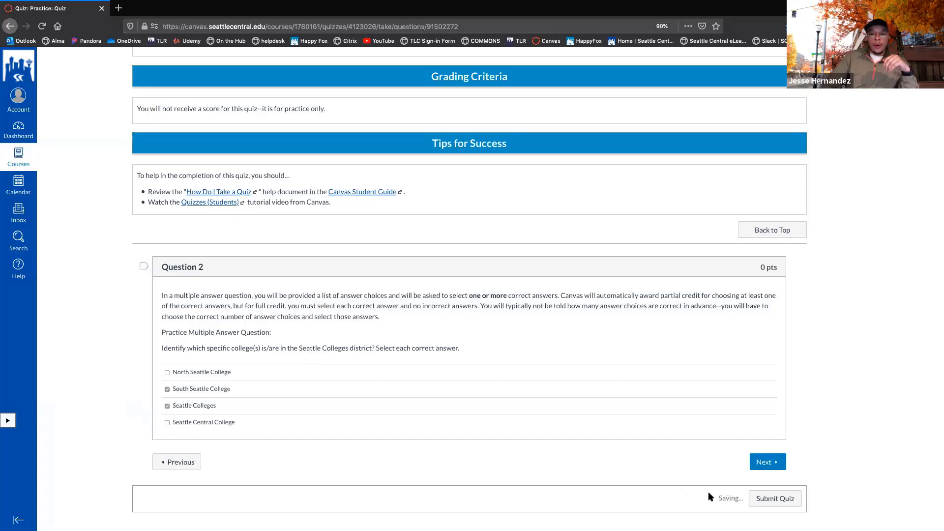
{"action": "left_click", "coordinate": [754, 466]}
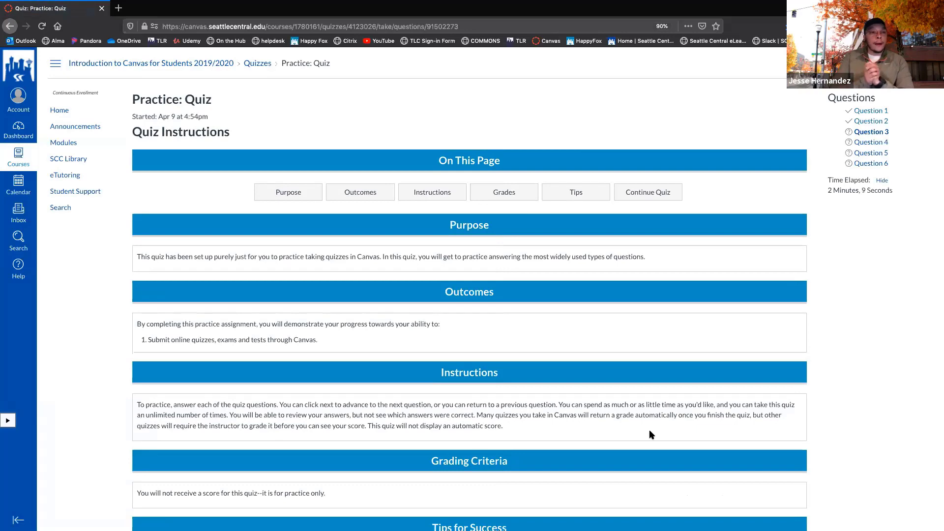
{"action": "scroll", "coordinate": [591, 490], "scroll_direction": "down", "scroll_amount": 7}
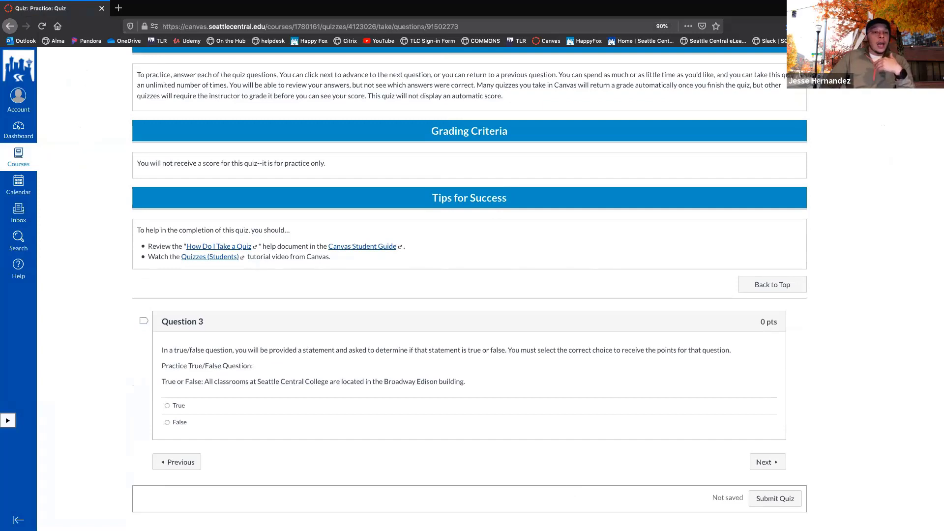
- Answer the true/false statement in Question 3 with True and advance to the matching exercise in Question 4
{"action": "left_click", "coordinate": [173, 405]}
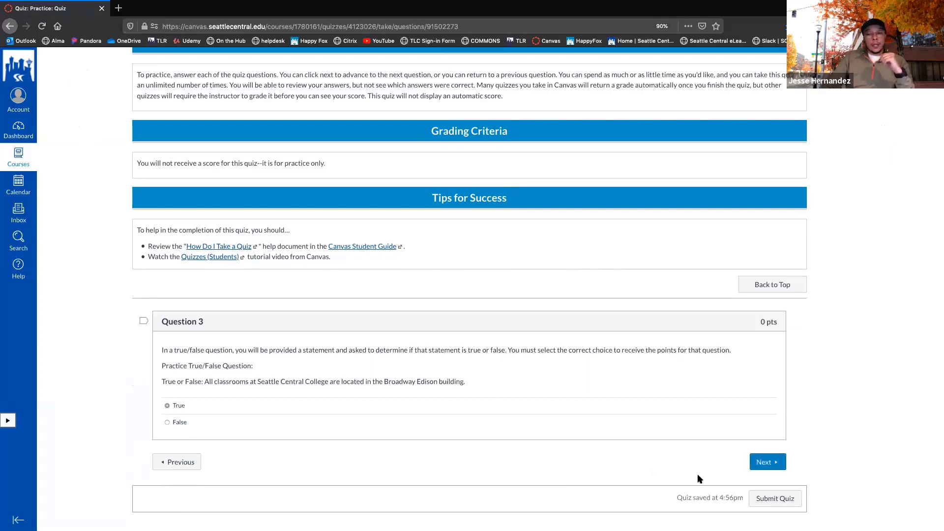
{"action": "left_click", "coordinate": [764, 463]}
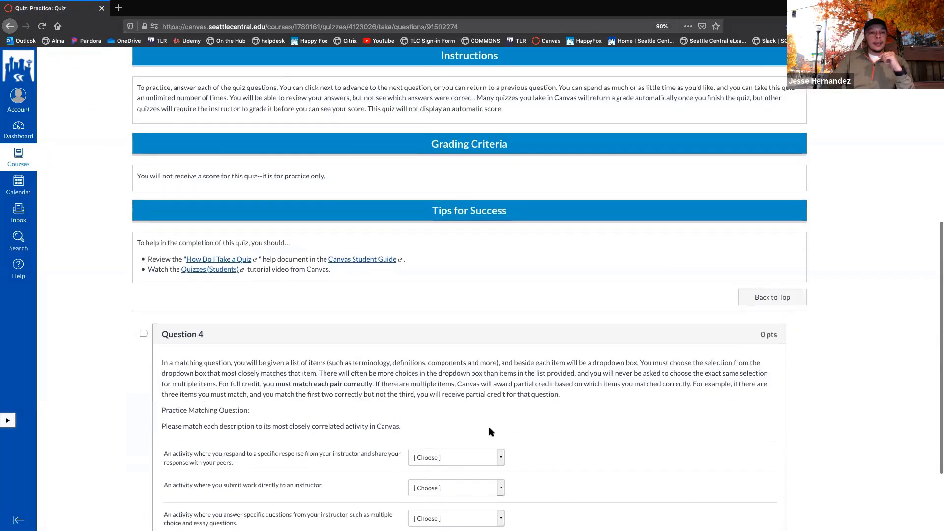
{"action": "scroll", "coordinate": [491, 432], "scroll_direction": "down", "scroll_amount": 2}
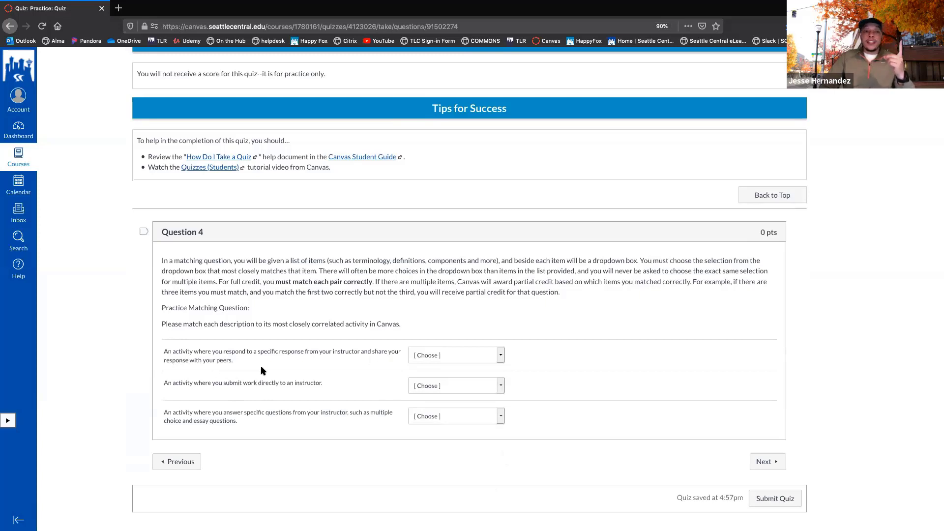
- Match Question 4's three descriptions, in order, to Discussion Board, Assignment and Quiz, and advance to Question 5
{"action": "left_click", "coordinate": [499, 359]}
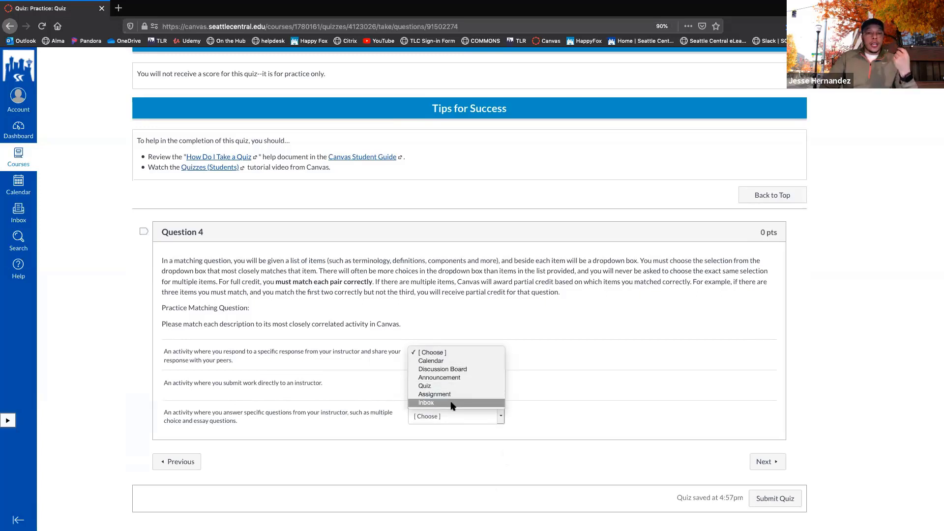
{"action": "left_click", "coordinate": [453, 370]}
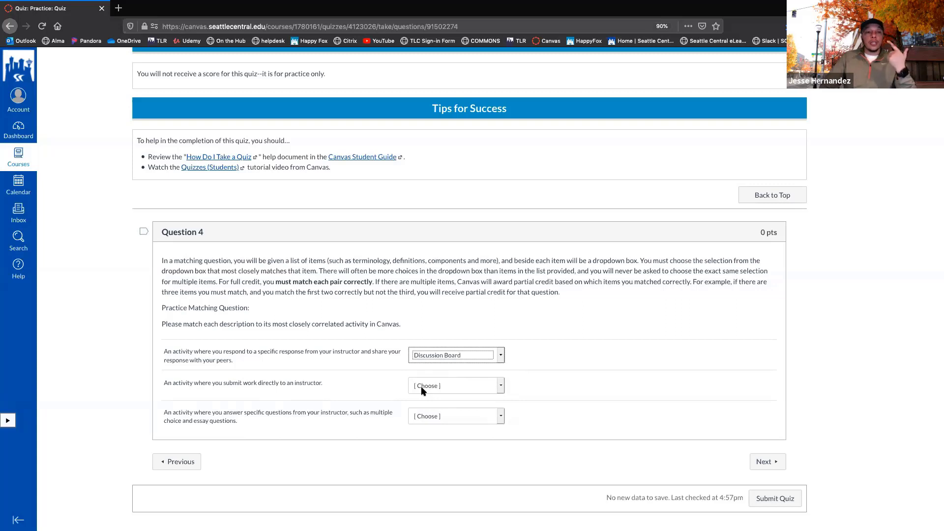
{"action": "left_click", "coordinate": [502, 389]}
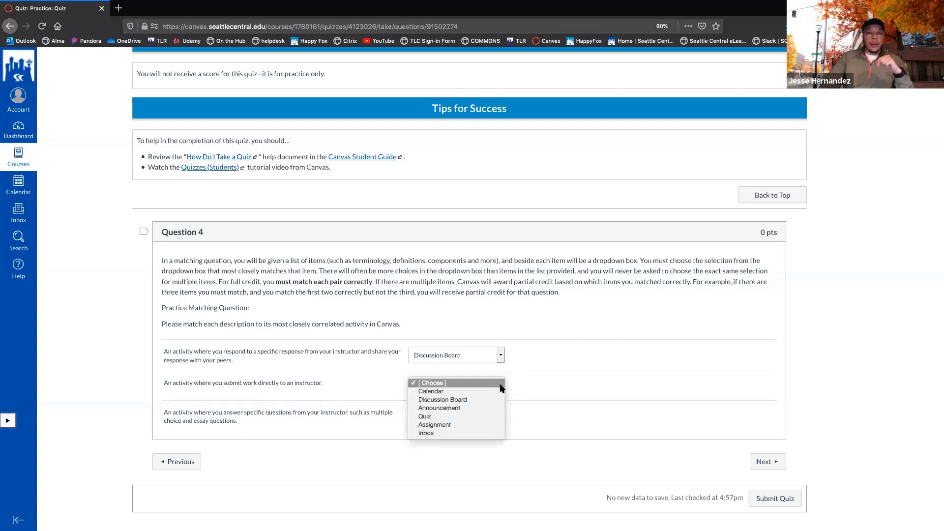
{"action": "left_click", "coordinate": [452, 424]}
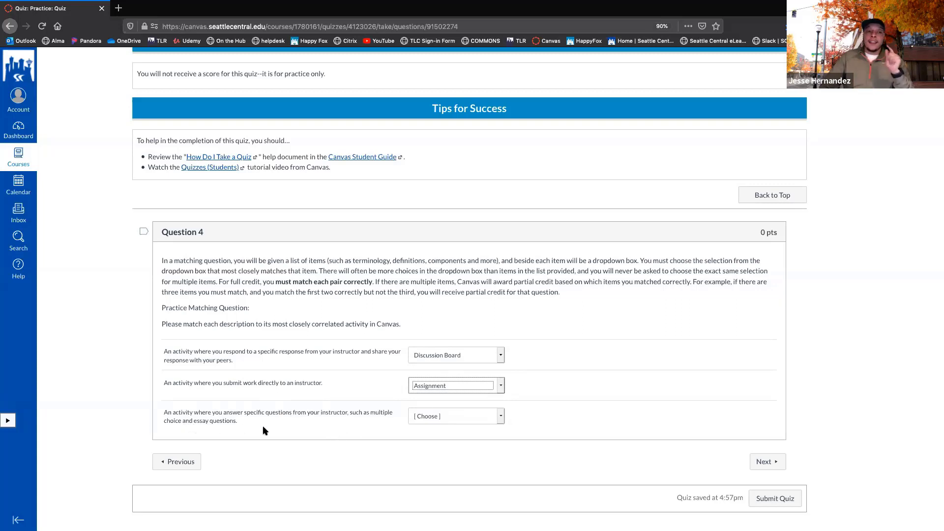
{"action": "left_click", "coordinate": [499, 416]}
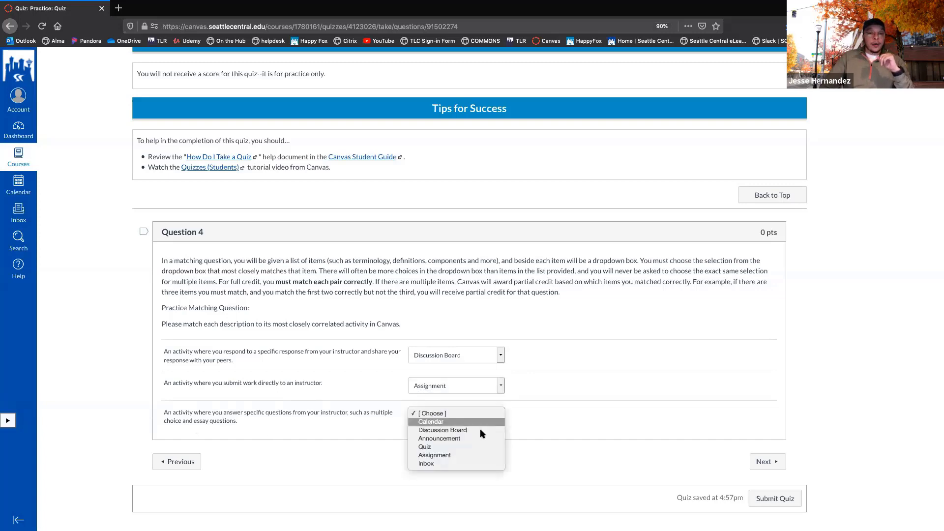
{"action": "left_click", "coordinate": [457, 449]}
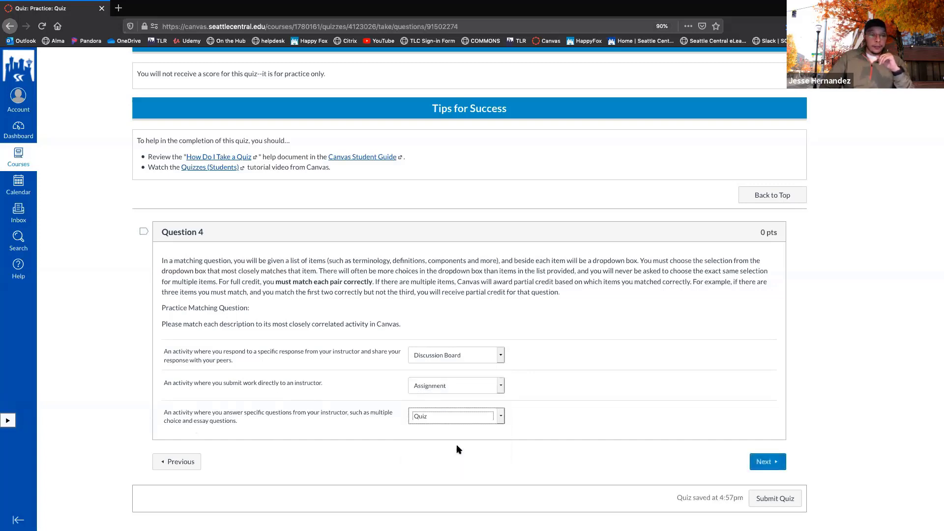
{"action": "left_click", "coordinate": [768, 462]}
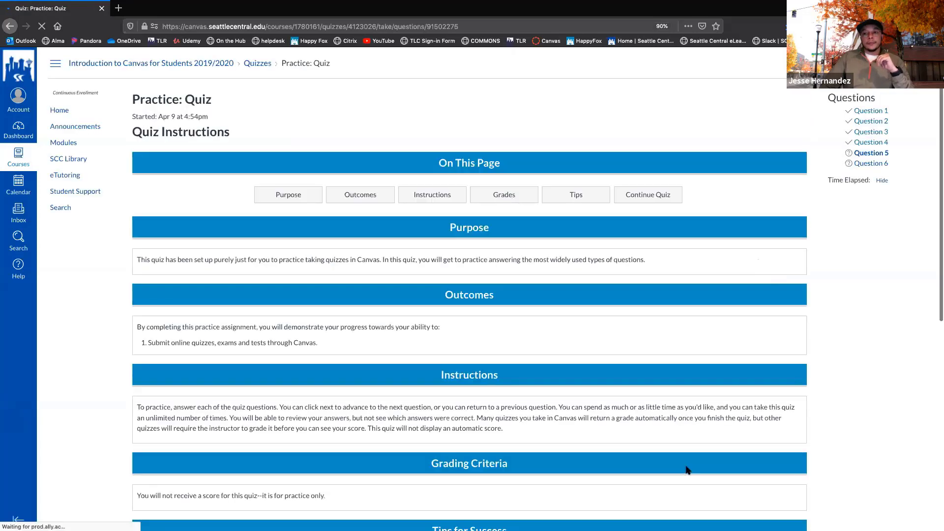
- Fill in the blank in Question 5 with "Seattle Central" and advance to the essay in Question 6
{"action": "scroll", "coordinate": [621, 457], "scroll_direction": "down", "scroll_amount": 7}
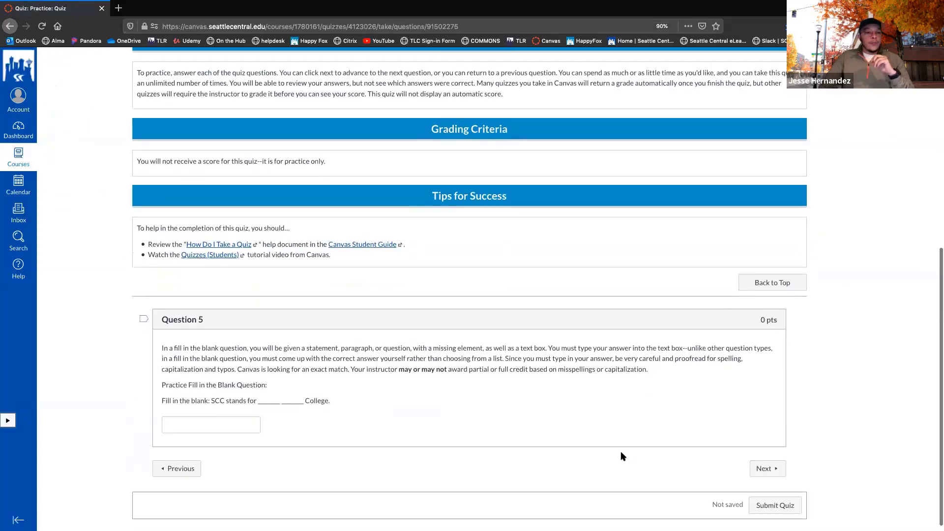
{"action": "scroll", "coordinate": [621, 453], "scroll_direction": "down", "scroll_amount": 1}
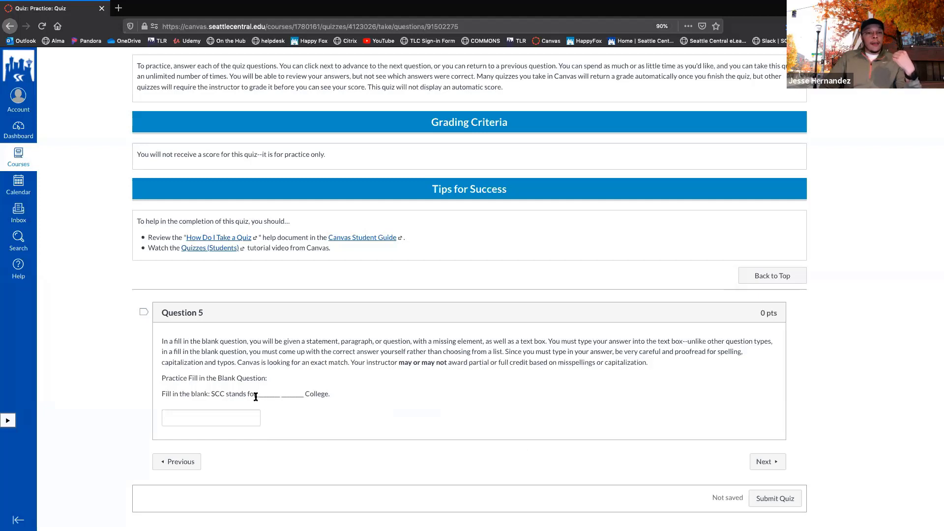
{"action": "left_click_drag", "start_coordinate": [257, 396], "coordinate": [305, 395]}
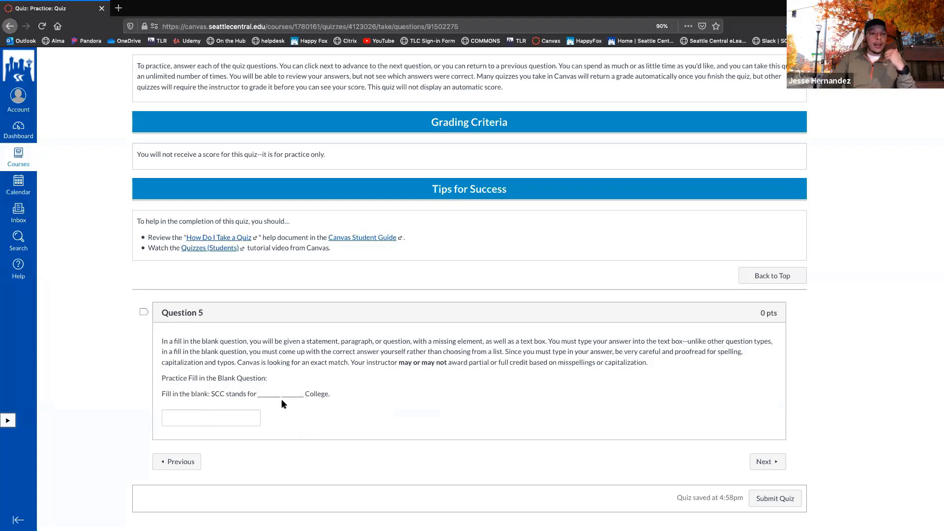
{"action": "left_click", "coordinate": [220, 421]}
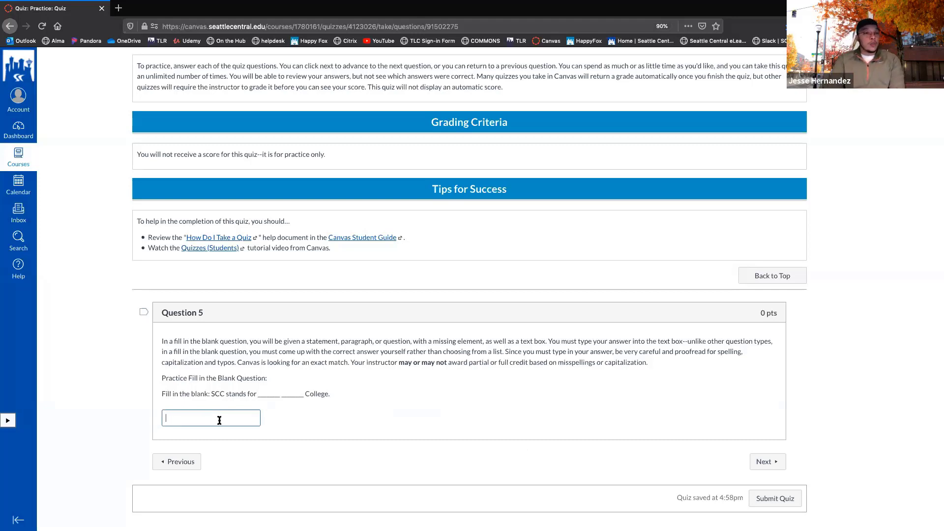
{"action": "type", "text": "S"}
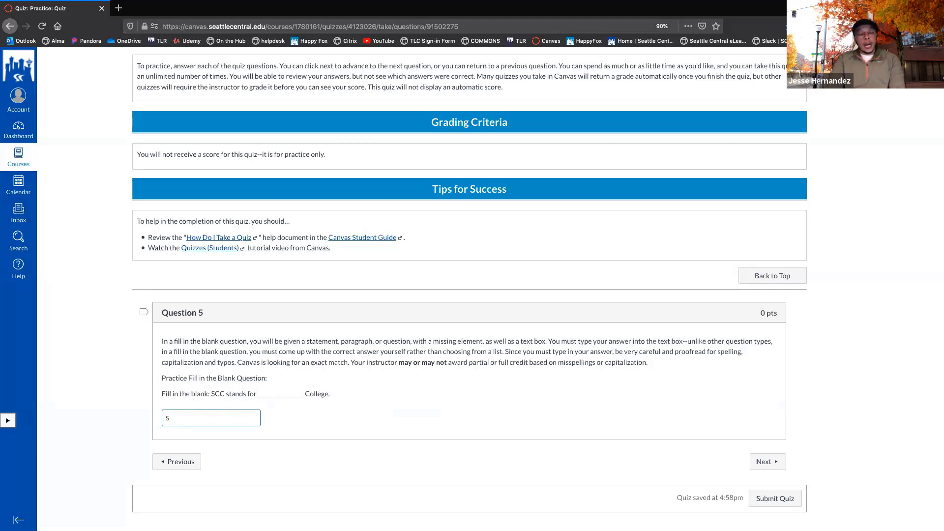
{"action": "type", "text": "ea"}
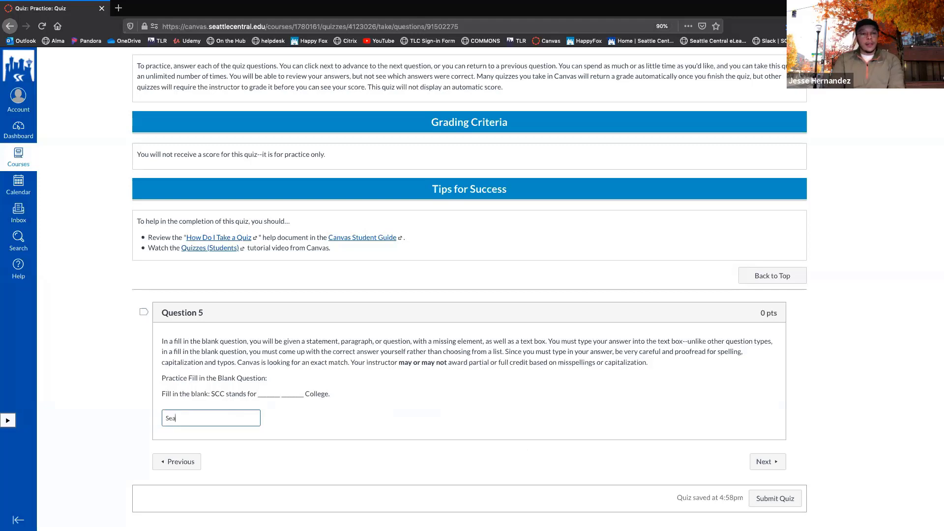
{"action": "type", "text": "ttle Central"}
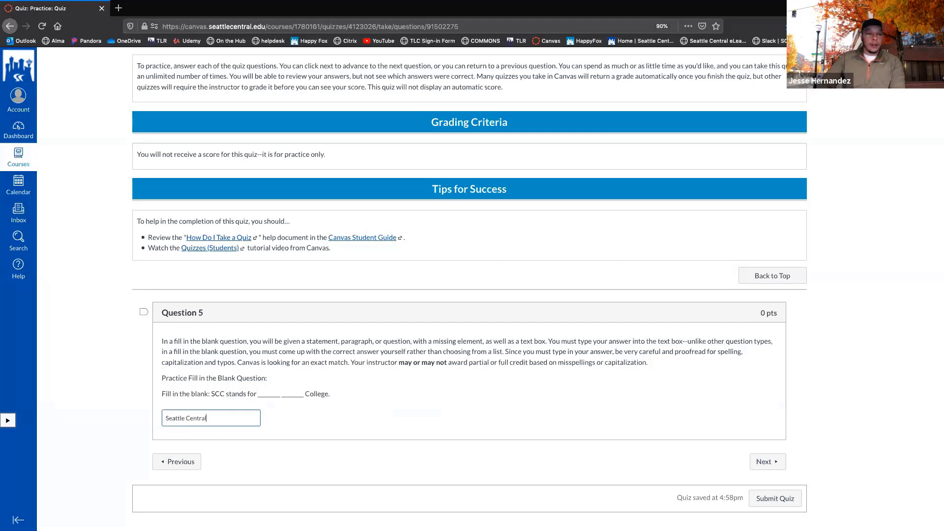
{"action": "left_click", "coordinate": [774, 467]}
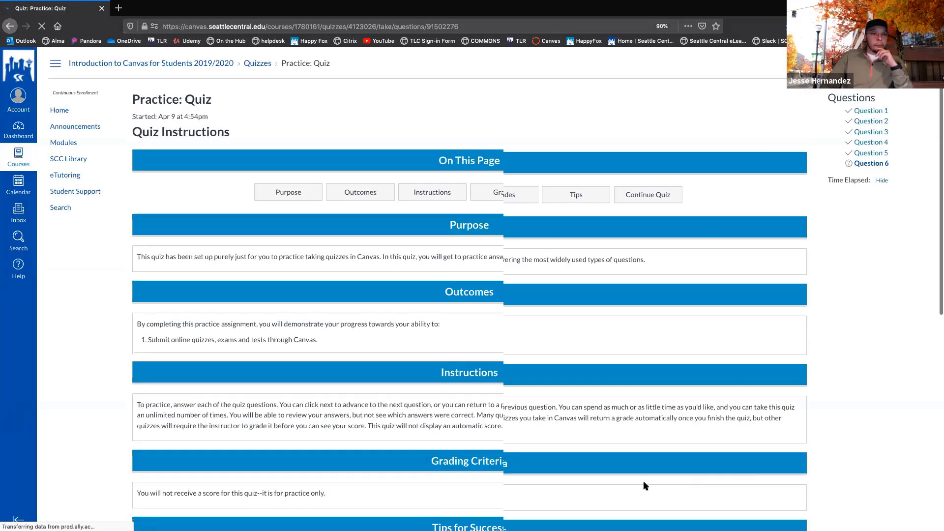
- Answer the essay in Question 6 with "Test essay submission." and submit the quiz
{"action": "scroll", "coordinate": [599, 452], "scroll_direction": "down", "scroll_amount": 10}
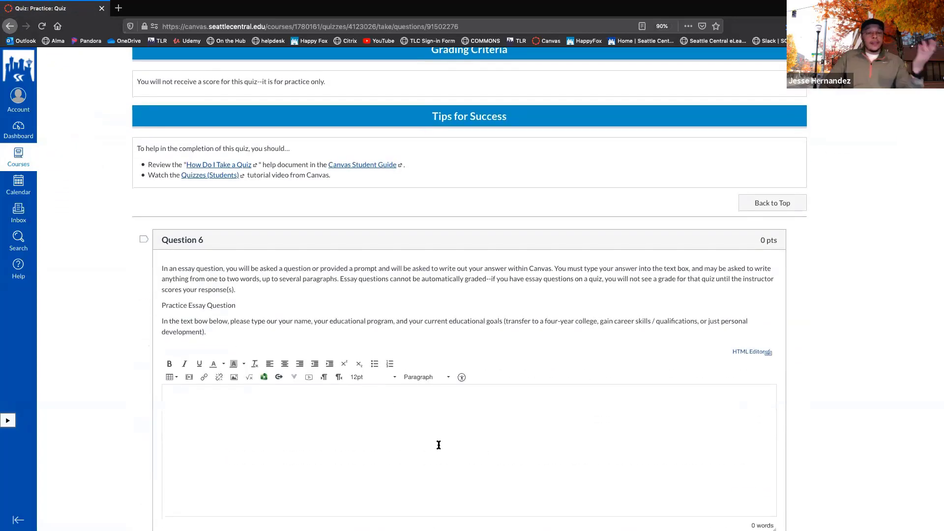
{"action": "left_click", "coordinate": [439, 445]}
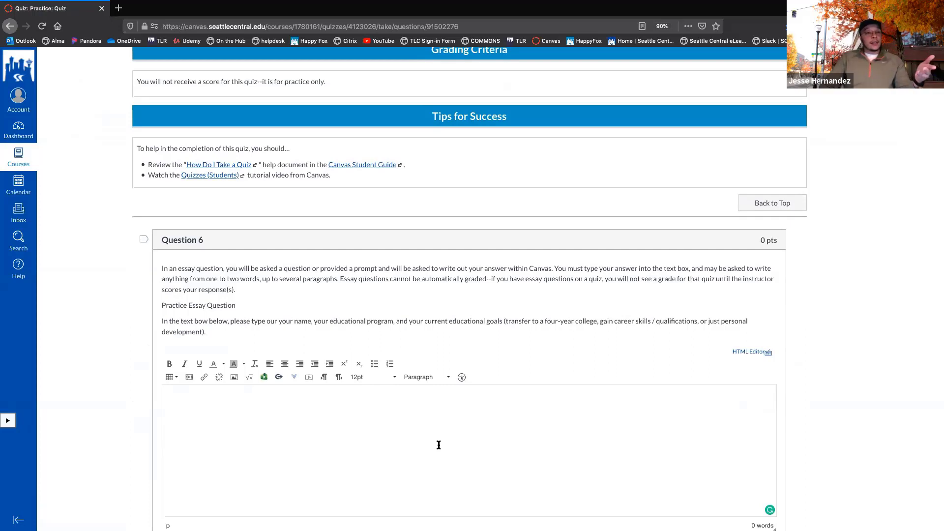
{"action": "scroll", "coordinate": [439, 445], "scroll_direction": "down", "scroll_amount": 2}
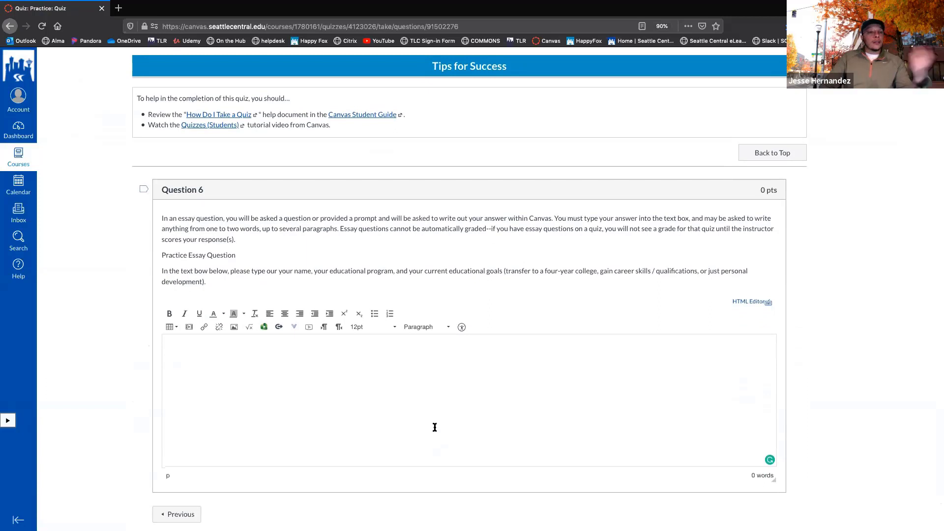
{"action": "type", "text": "Tes"}
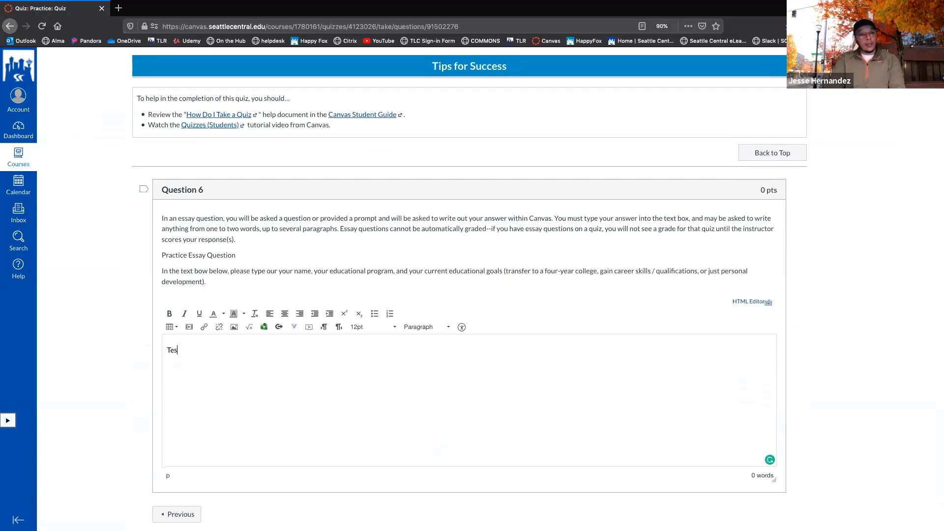
{"action": "type", "text": "t essa"}
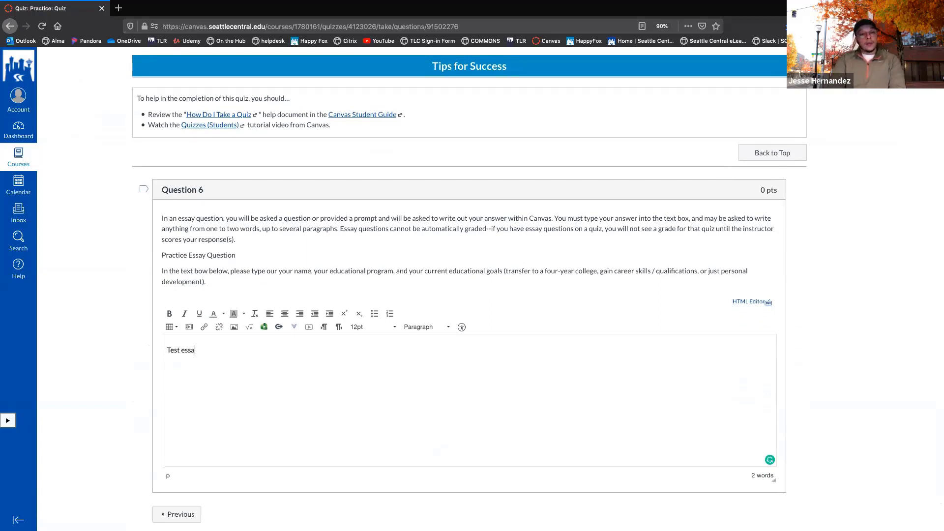
{"action": "type", "text": "y submission."}
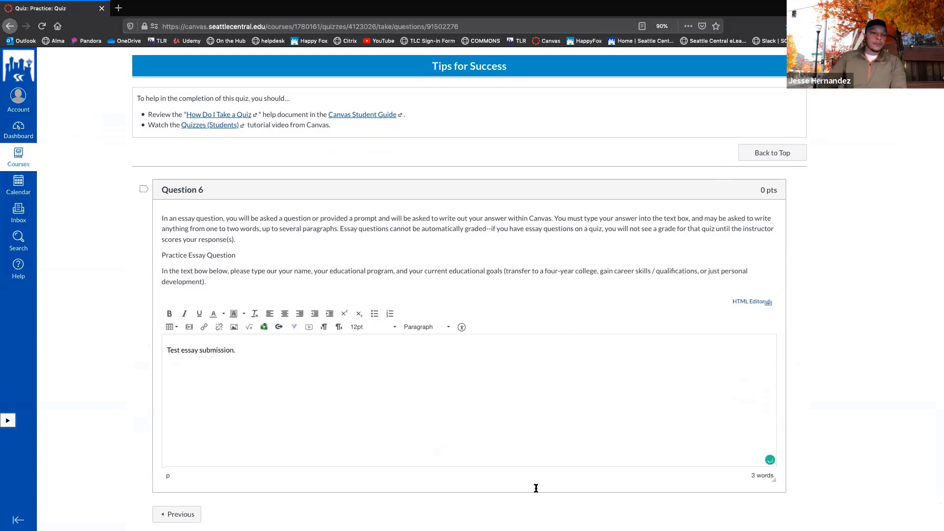
{"action": "scroll", "coordinate": [671, 440], "scroll_direction": "down", "scroll_amount": 2}
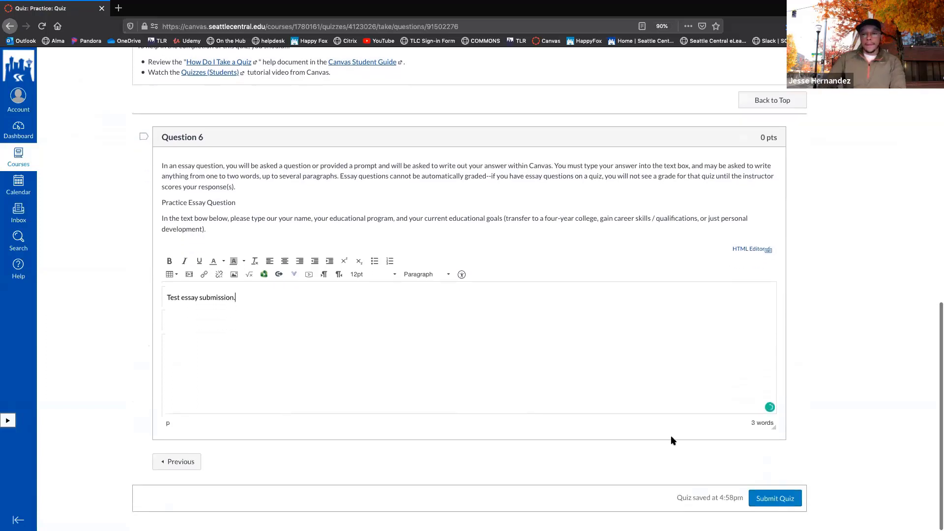
{"action": "left_click", "coordinate": [767, 499]}
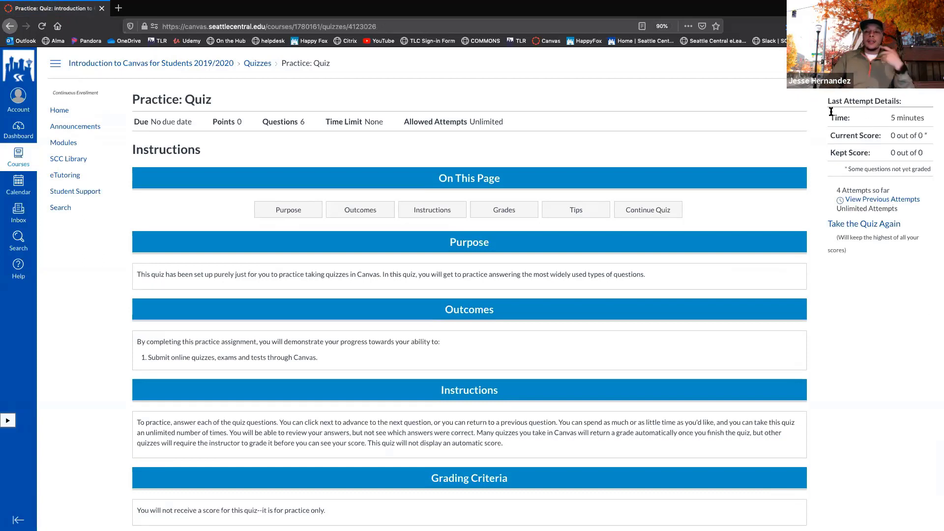
- Examine the last attempt's time, current score and kept score, along with the options for previous attempts and retaking the quiz
{"action": "left_click_drag", "start_coordinate": [831, 117], "coordinate": [936, 124]}
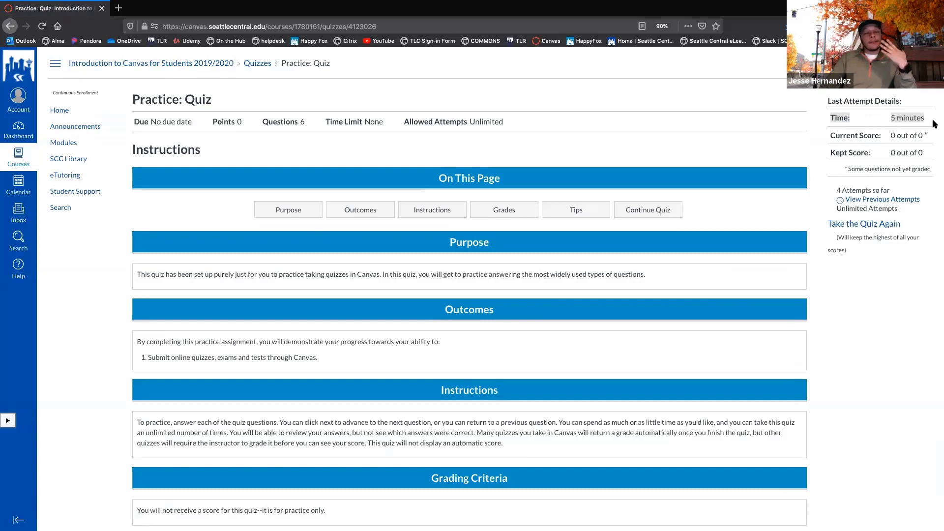
{"action": "left_click", "coordinate": [833, 136]}
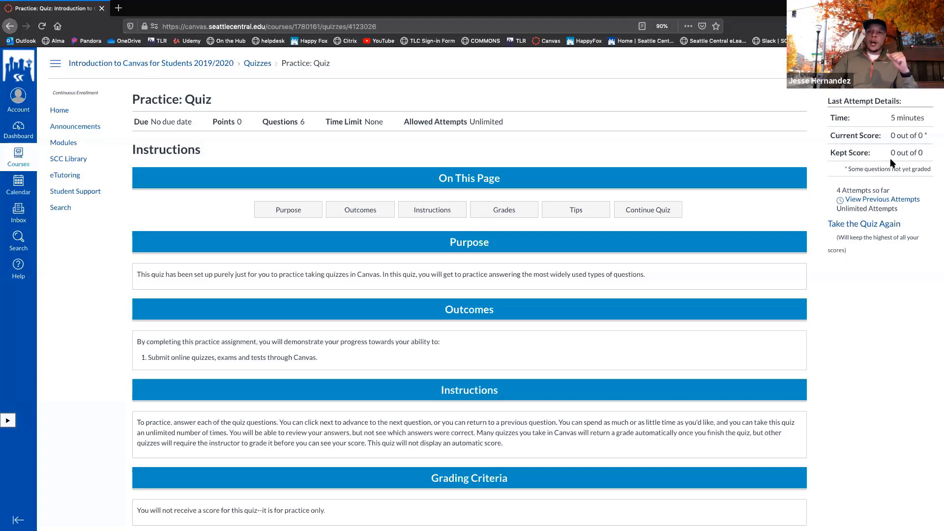
{"action": "scroll", "coordinate": [865, 166], "scroll_direction": "down", "scroll_amount": 2}
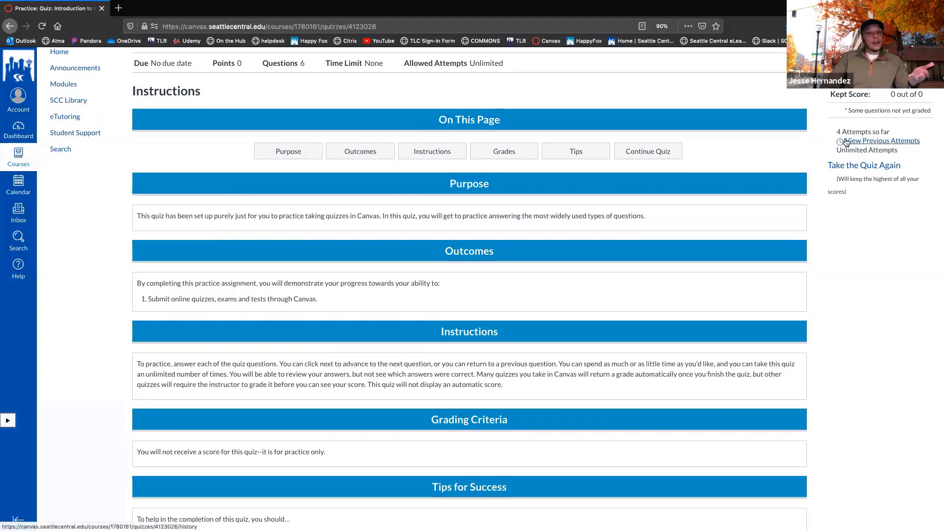
- Open the previous quiz attempts and compare the submitted answers with the correct ones across the questions
{"action": "left_click", "coordinate": [875, 142]}
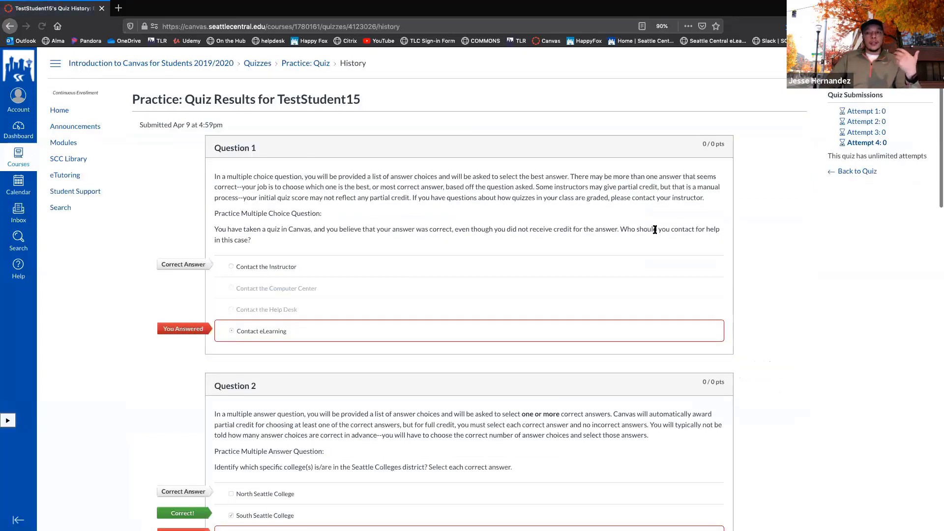
{"action": "scroll", "coordinate": [641, 237], "scroll_direction": "down", "scroll_amount": 5}
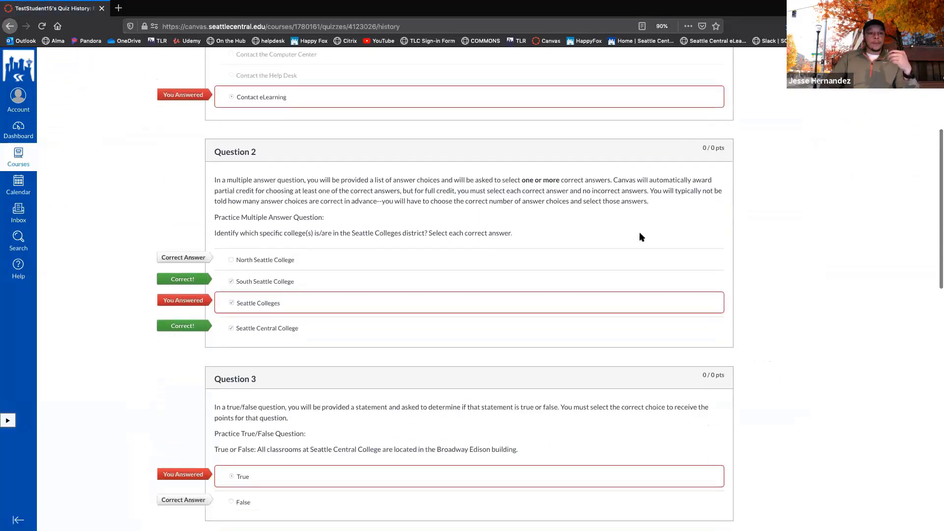
{"action": "scroll", "coordinate": [642, 237], "scroll_direction": "down", "scroll_amount": 8}
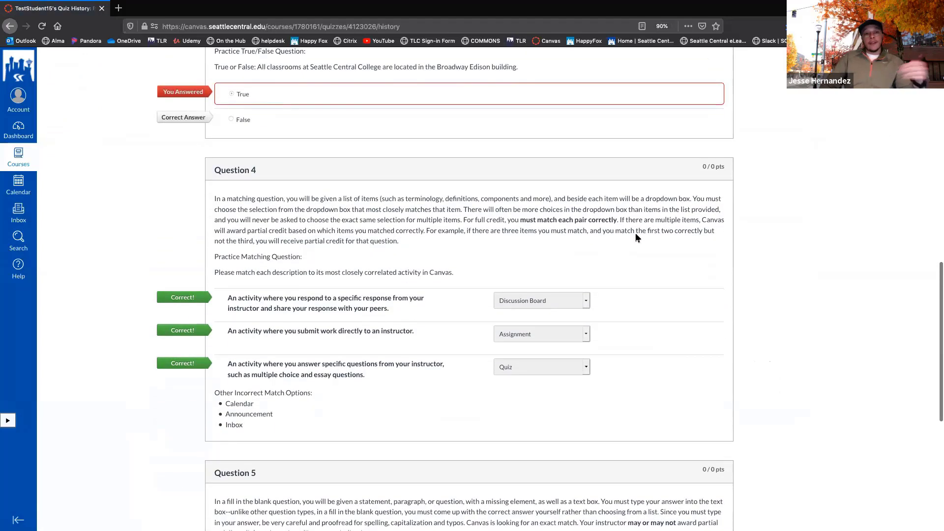
{"action": "scroll", "coordinate": [636, 232], "scroll_direction": "up", "scroll_amount": 15}
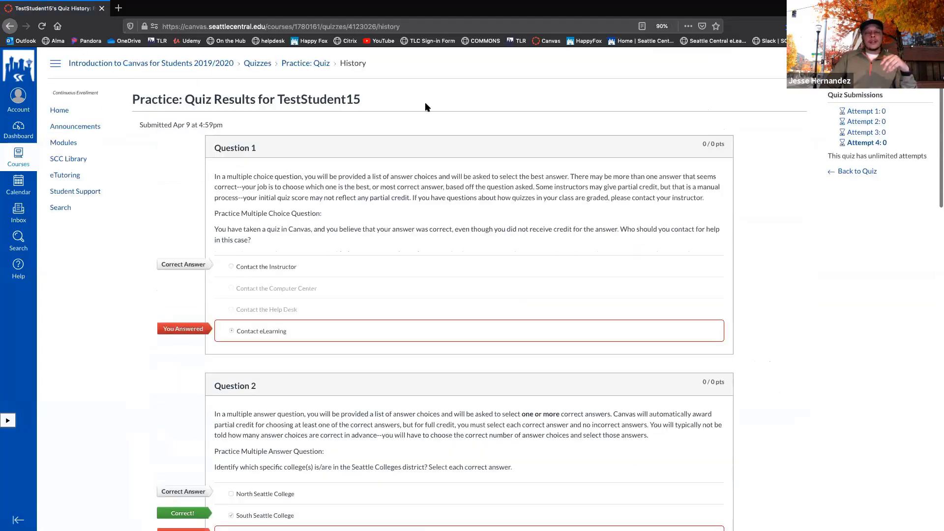
- Return to the Practice: Quiz page and open the Canvas help resources
{"action": "left_click", "coordinate": [6, 27]}
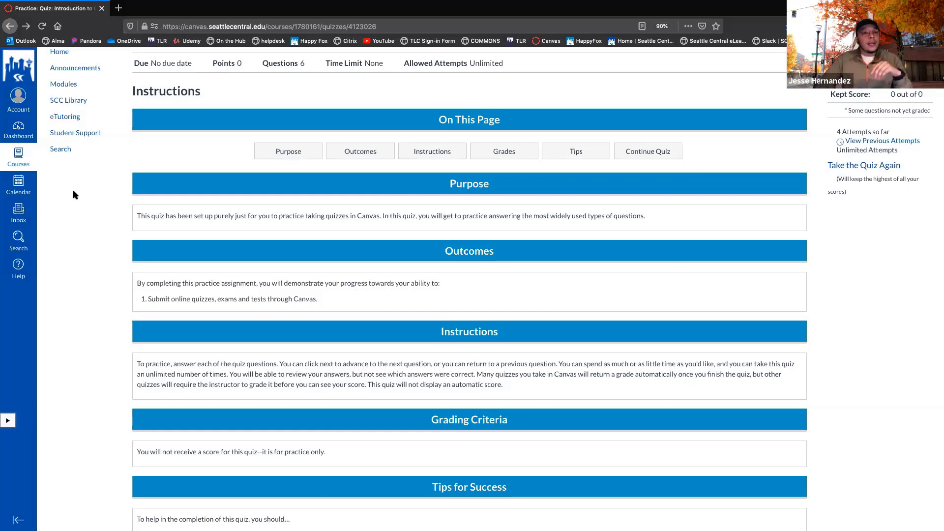
{"action": "left_click", "coordinate": [13, 268]}
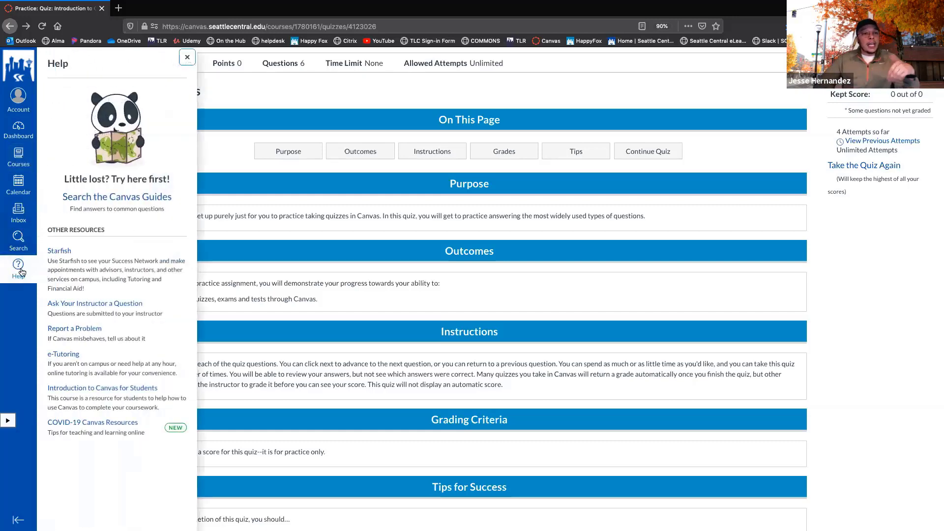